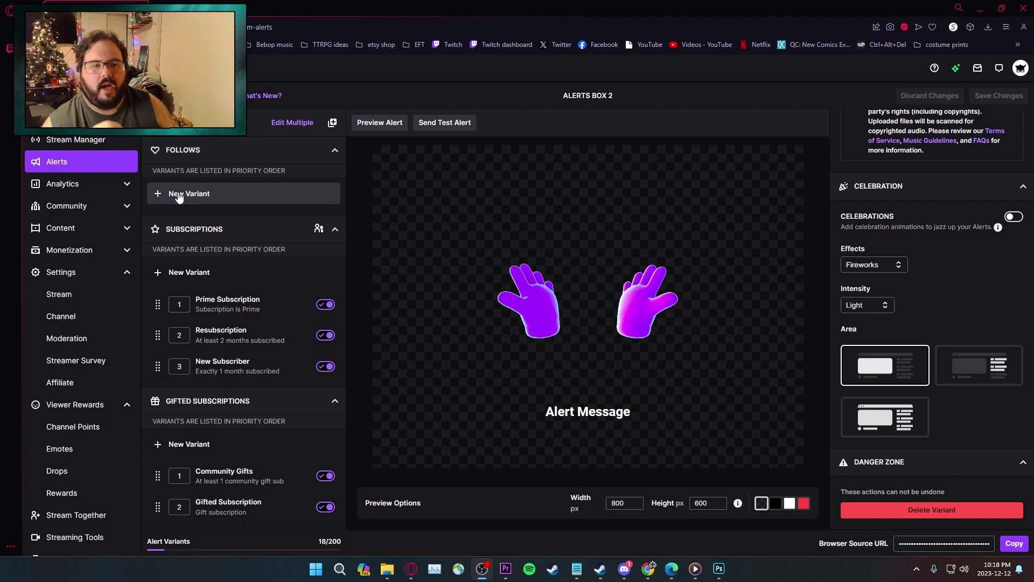
# - Collapse the other alert sections, expand Follows and add a New Follow variant (19/200)
pyautogui.click(334, 150)
pyautogui.click(334, 177)
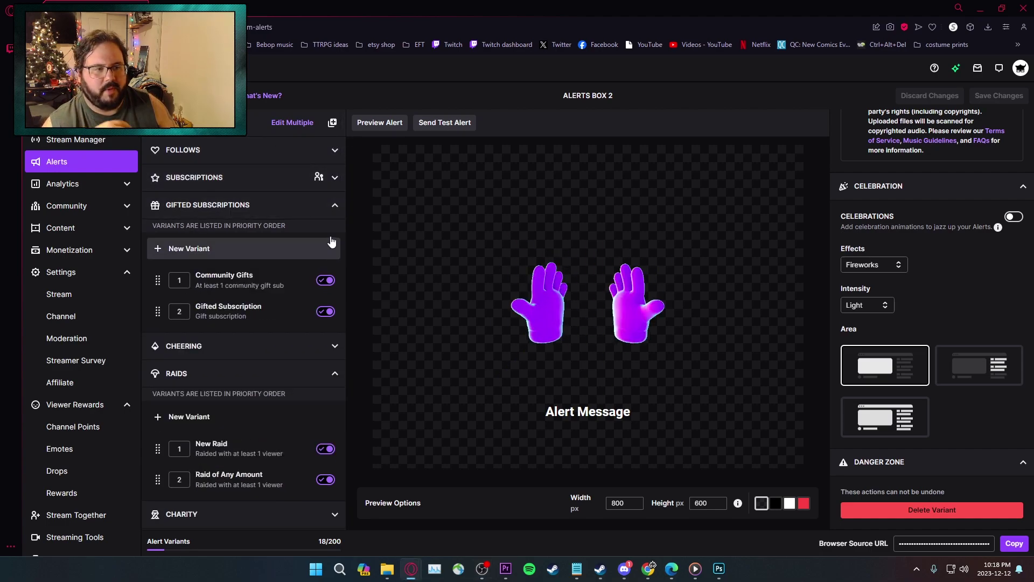
pyautogui.click(332, 205)
pyautogui.click(333, 259)
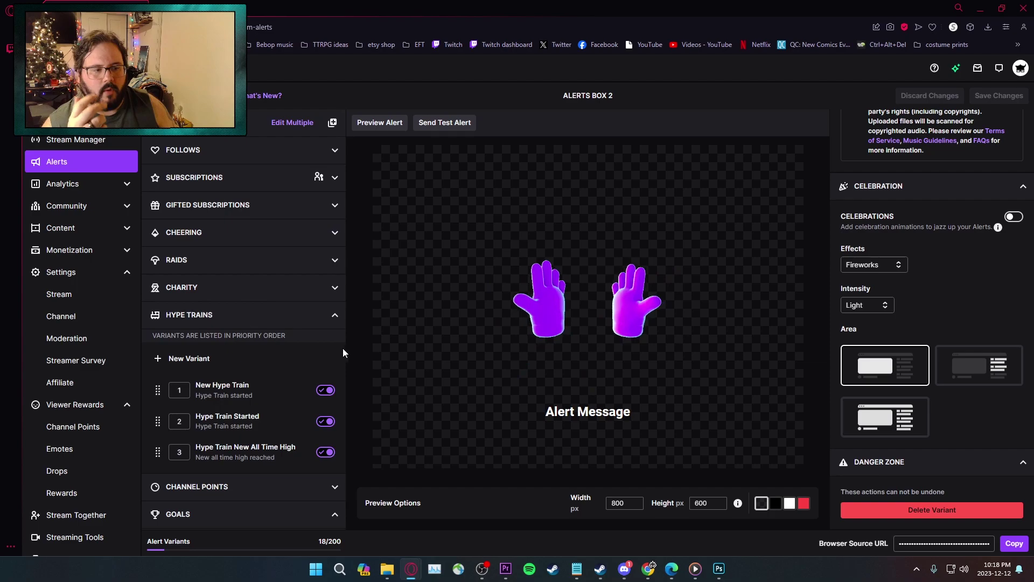
pyautogui.click(335, 314)
pyautogui.click(332, 150)
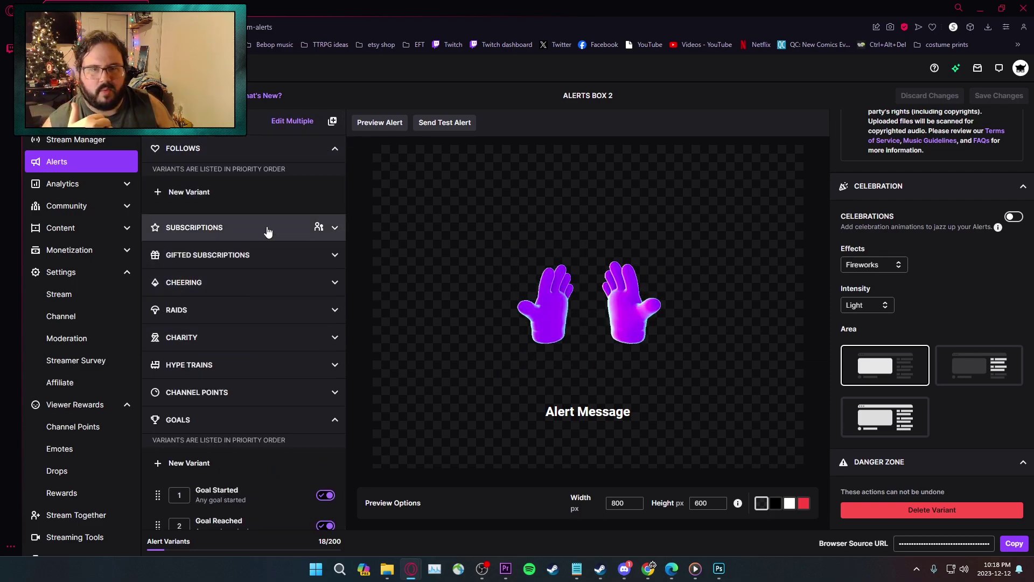
pyautogui.click(248, 202)
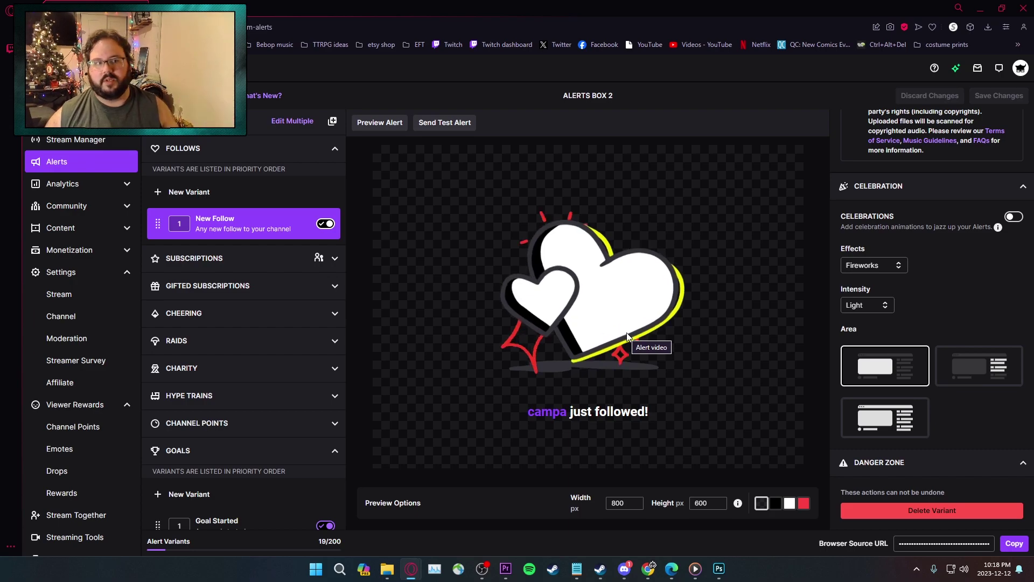
# - Duplicate the New Follow variant, try selecting both copies in Edit Multiple, then exit multi-edit
pyautogui.click(323, 224)
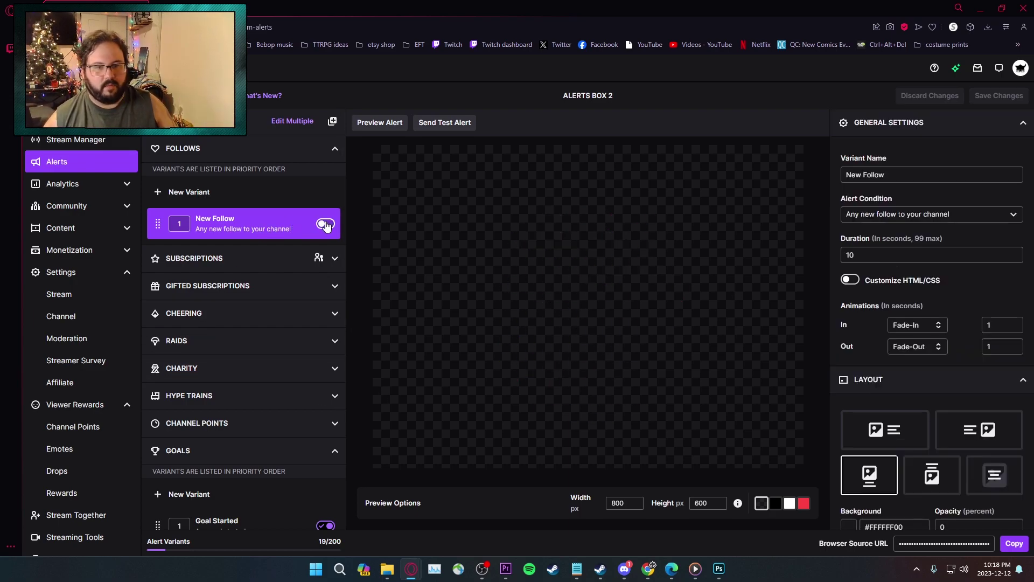
pyautogui.click(332, 123)
pyautogui.click(291, 120)
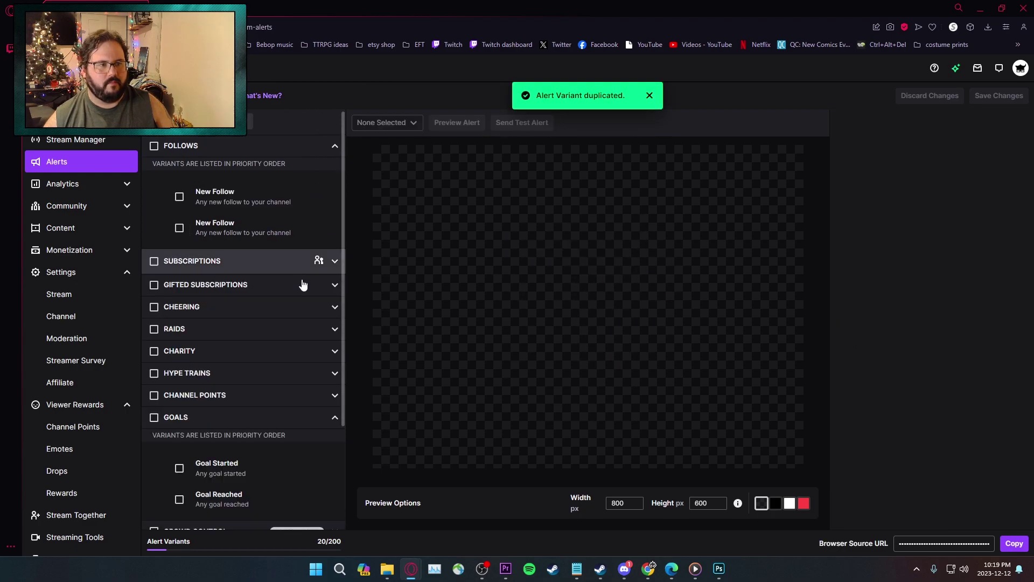
pyautogui.click(226, 196)
pyautogui.click(224, 227)
pyautogui.scroll(-1, 981, 364)
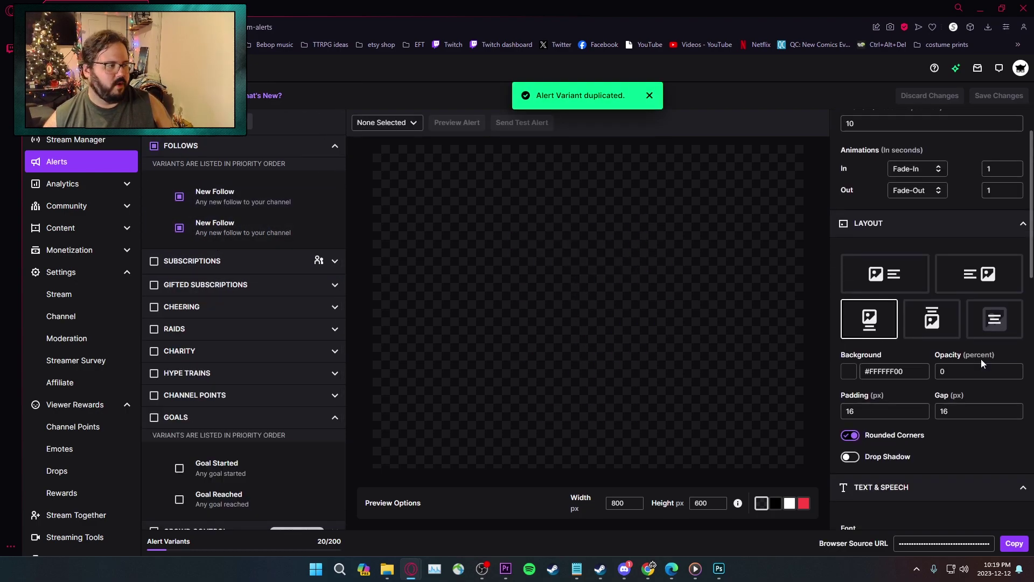
pyautogui.scroll(-5, 981, 363)
pyautogui.scroll(5, 982, 363)
pyautogui.scroll(-4, 981, 364)
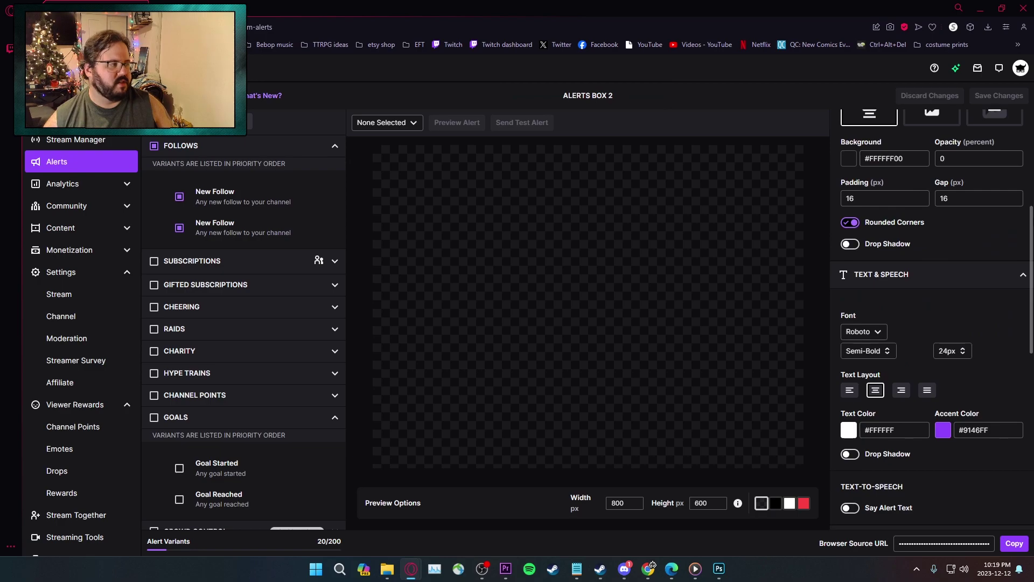
pyautogui.scroll(4, 1031, 229)
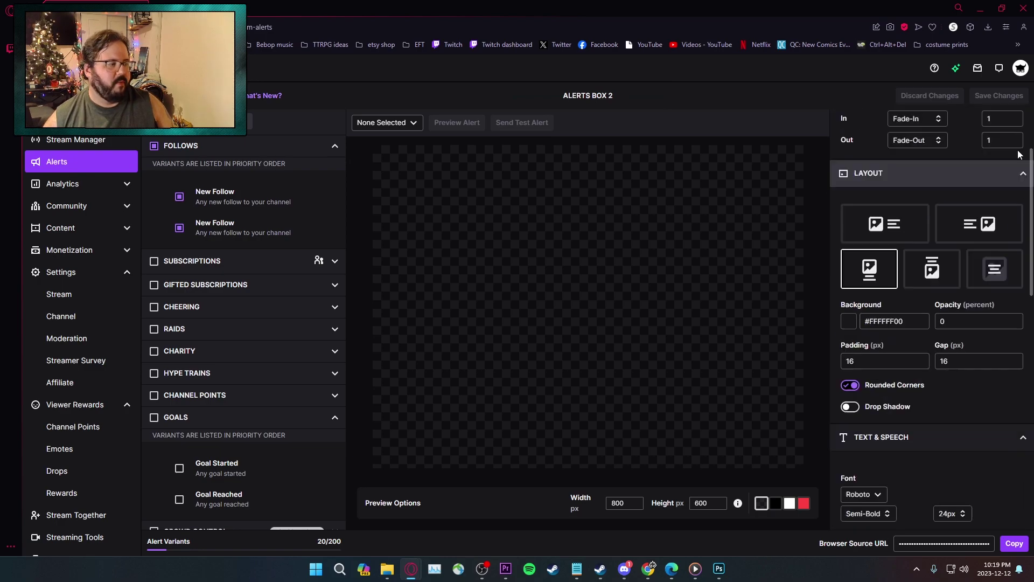
pyautogui.click(264, 195)
pyautogui.click(214, 223)
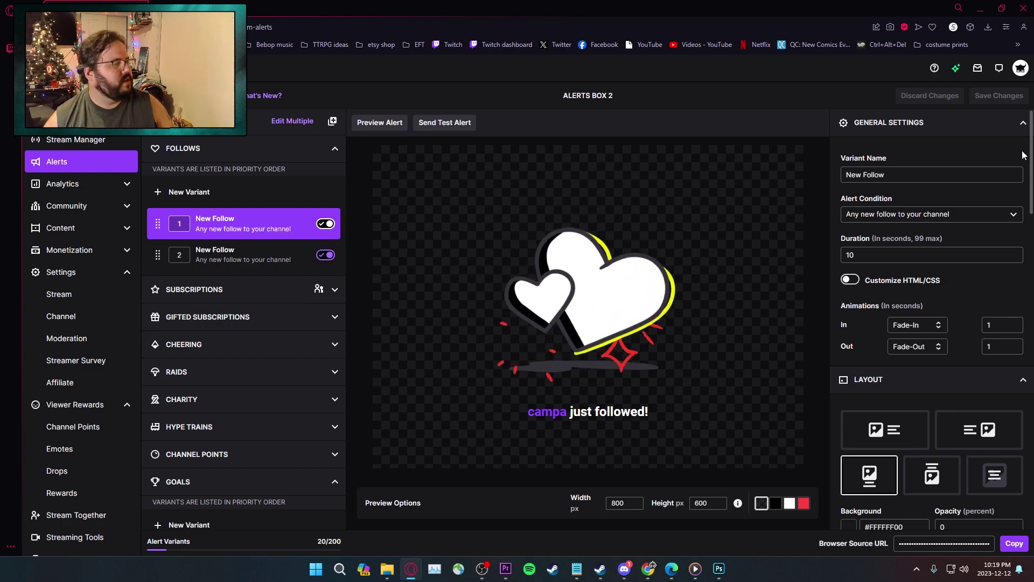
# - Delete the duplicate New Follow variant from Danger Zone and confirm, returning to 19/200
pyautogui.scroll(-15, 947, 273)
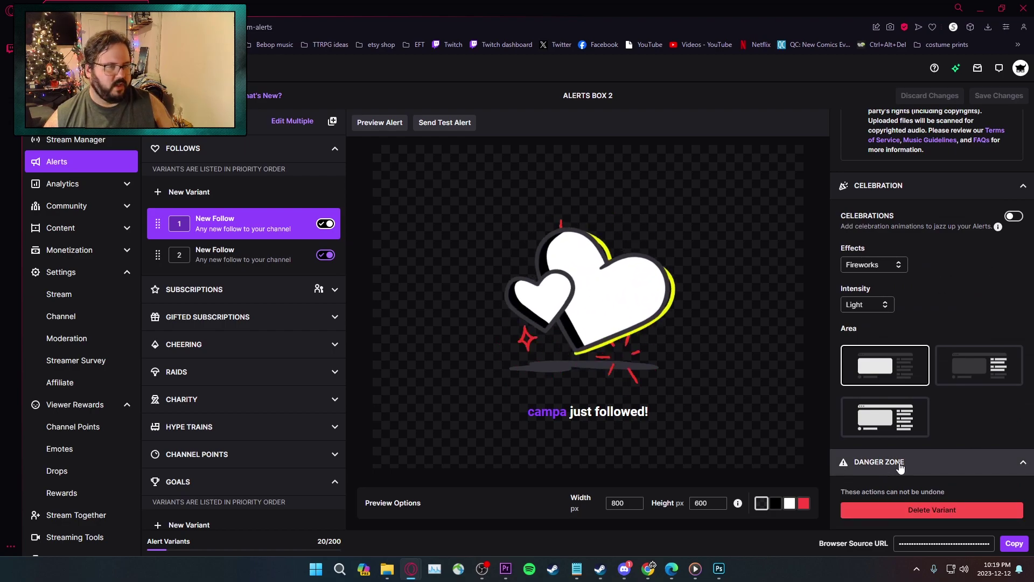
pyautogui.click(927, 513)
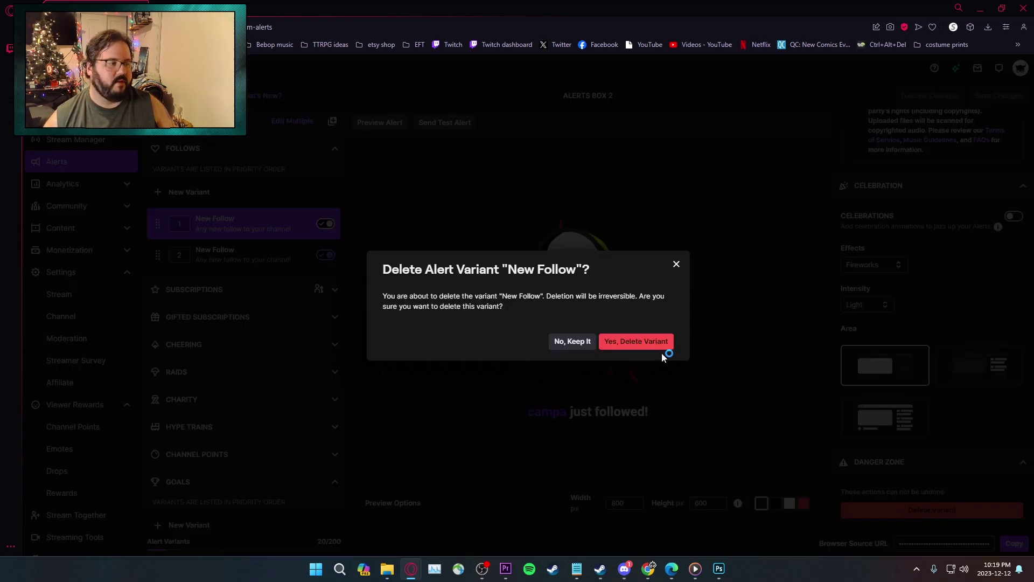
pyautogui.click(650, 343)
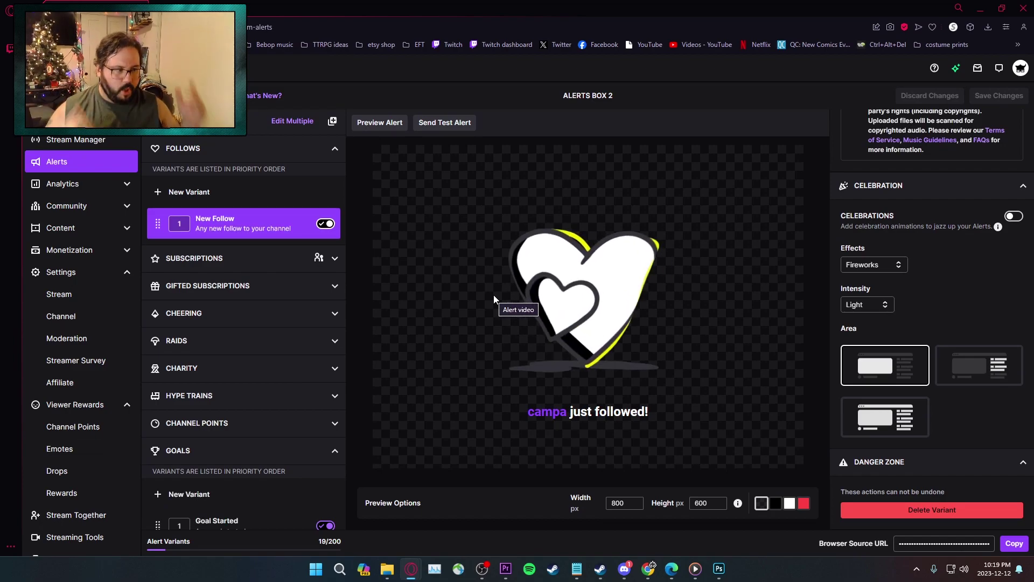
pyautogui.click(969, 462)
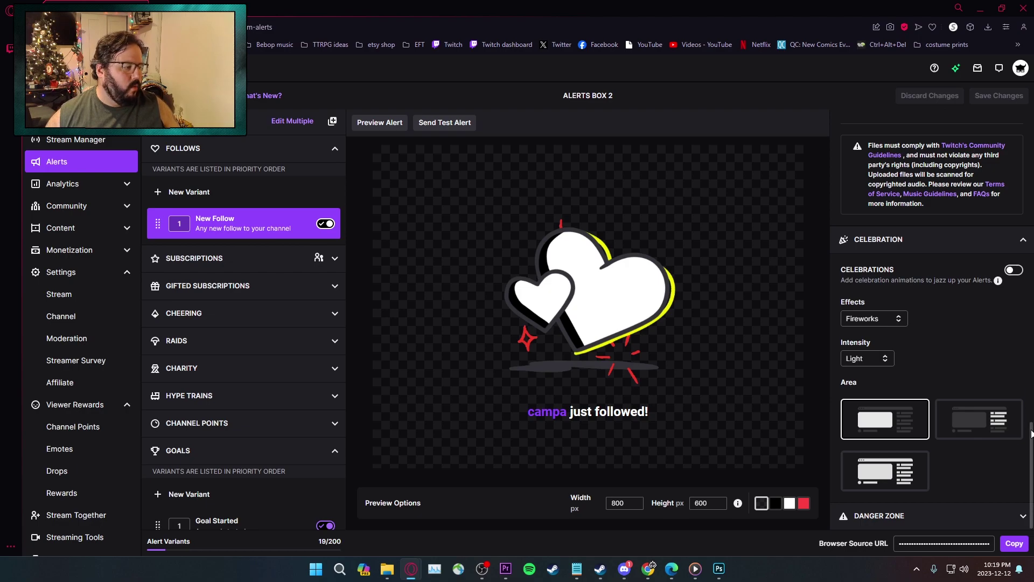
pyautogui.moveTo(1032, 433); pyautogui.dragTo(1028, 104)
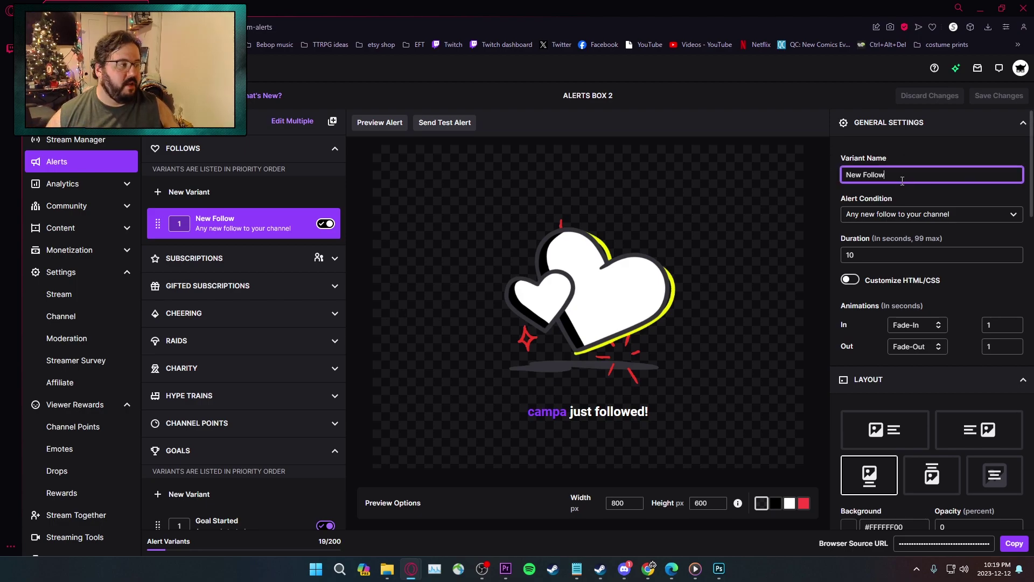
# - Rename the follow variant to 'Follower 1', review its alert conditions, and expand Subscriptions
pyautogui.write('Foll')
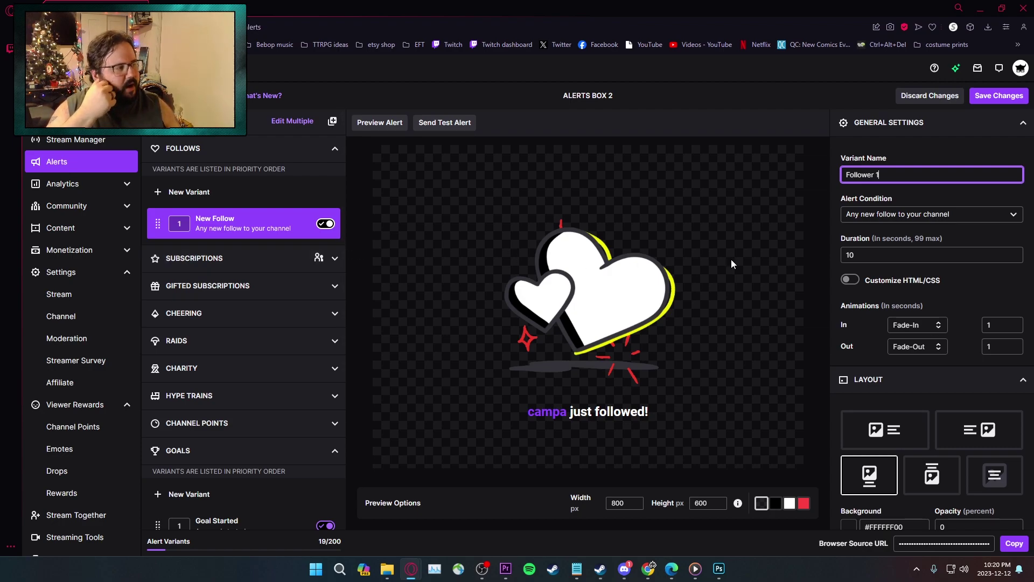
pyautogui.click(936, 218)
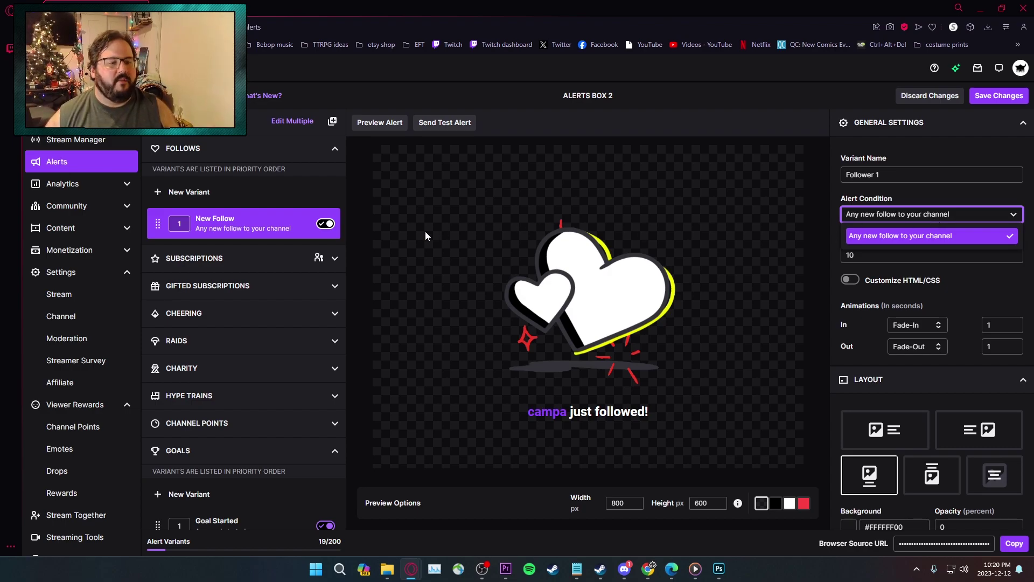
pyautogui.click(293, 259)
# - Save the renamed follow variant and view the Prime Subscription alert's condition list
pyautogui.click(265, 339)
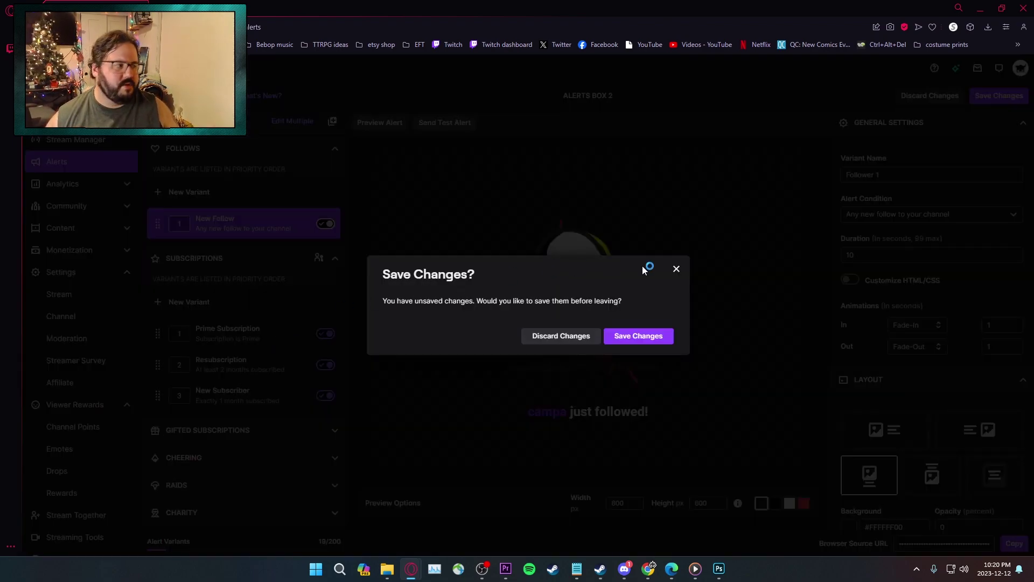
pyautogui.click(638, 336)
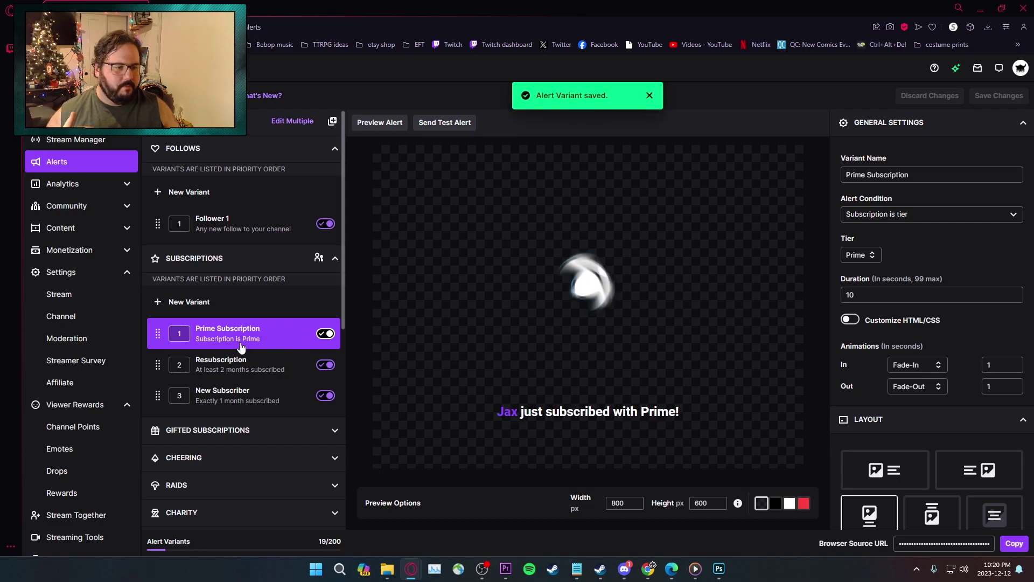
pyautogui.click(975, 223)
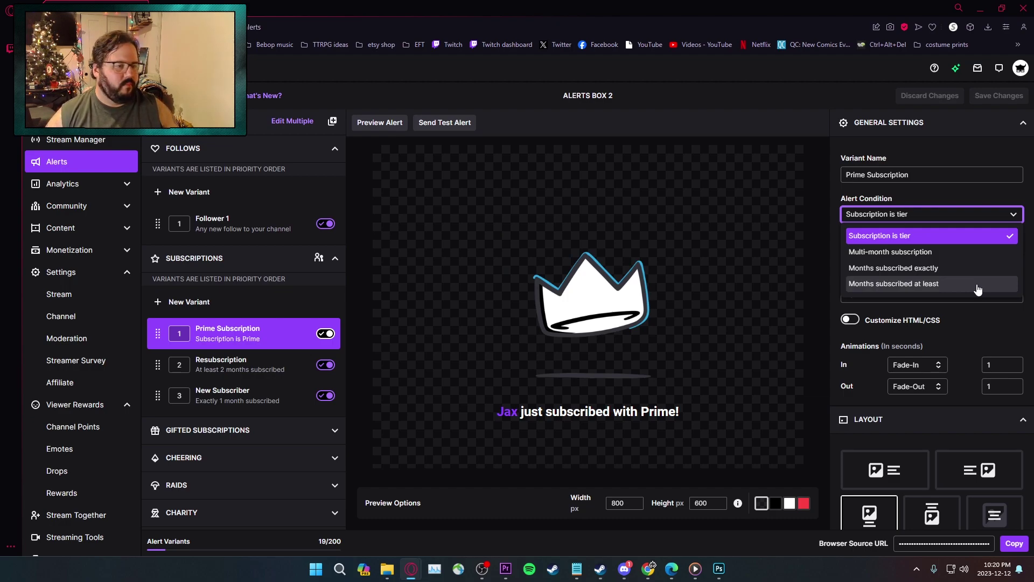
# - Try Resubscription conditions (exact months, tier, multi-month), then discard them and return to Follower 1
pyautogui.click(280, 364)
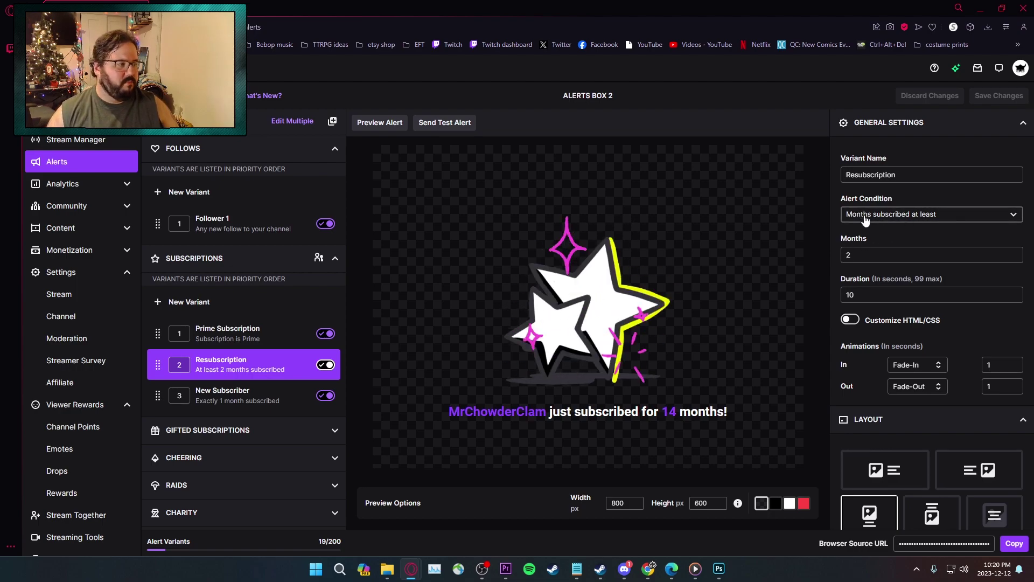
pyautogui.click(898, 255)
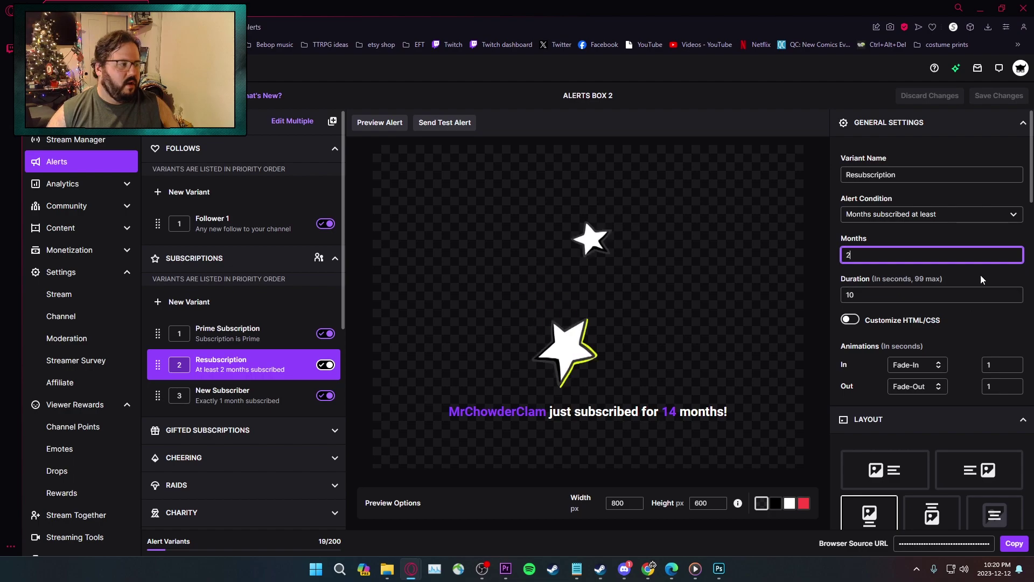
pyautogui.click(927, 216)
pyautogui.click(910, 267)
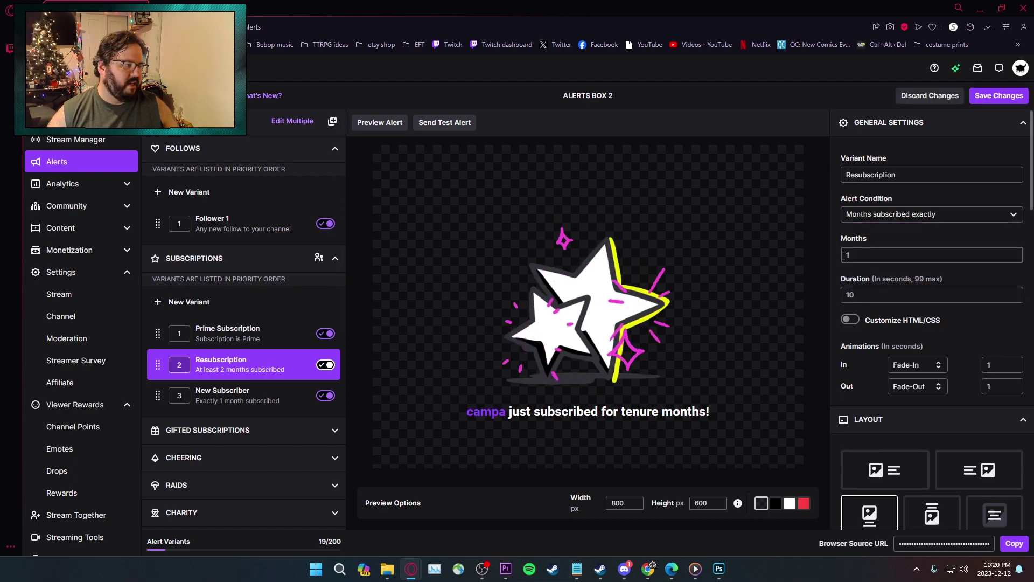
pyautogui.click(904, 214)
pyautogui.click(905, 235)
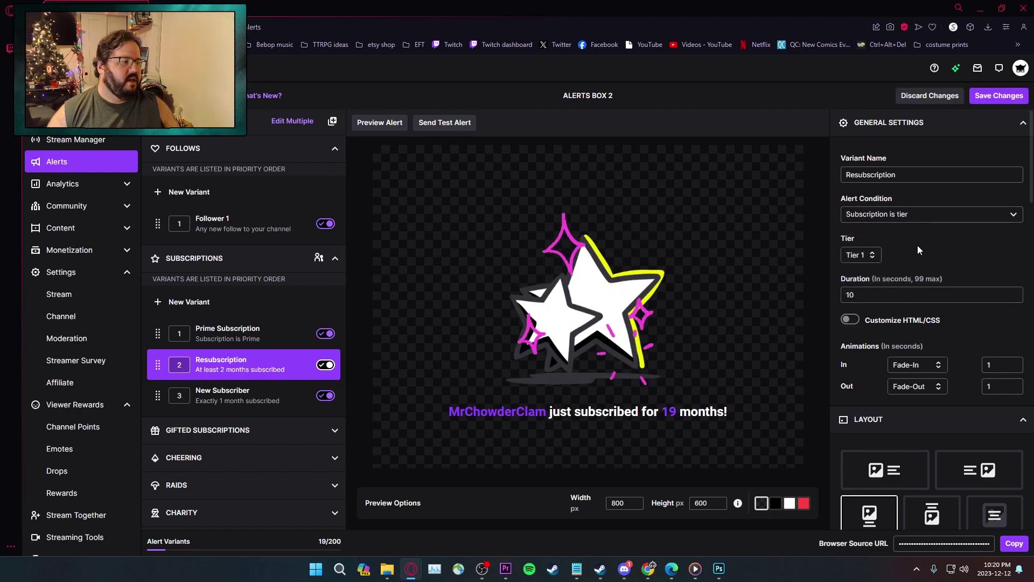
pyautogui.click(916, 221)
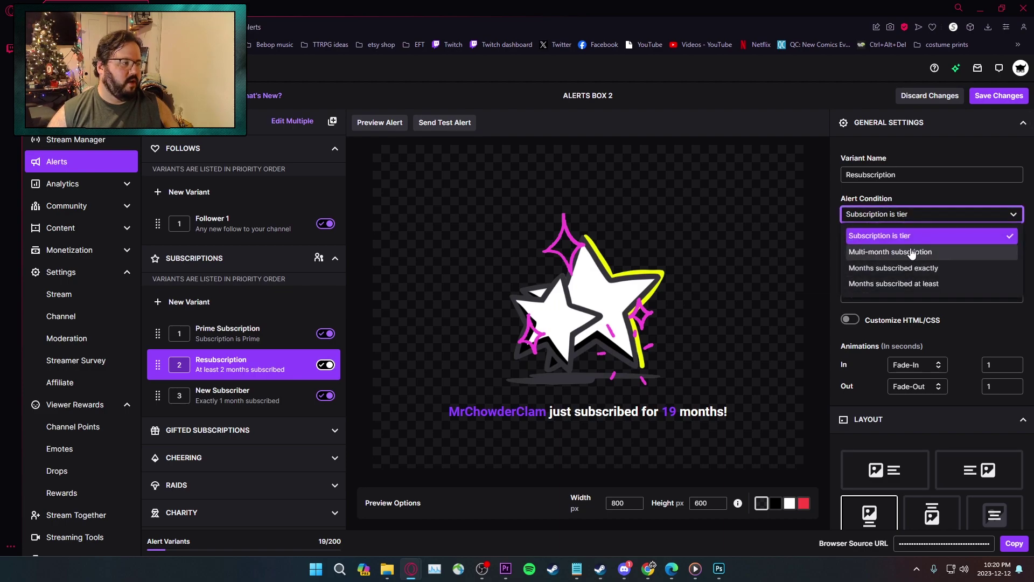
pyautogui.click(906, 254)
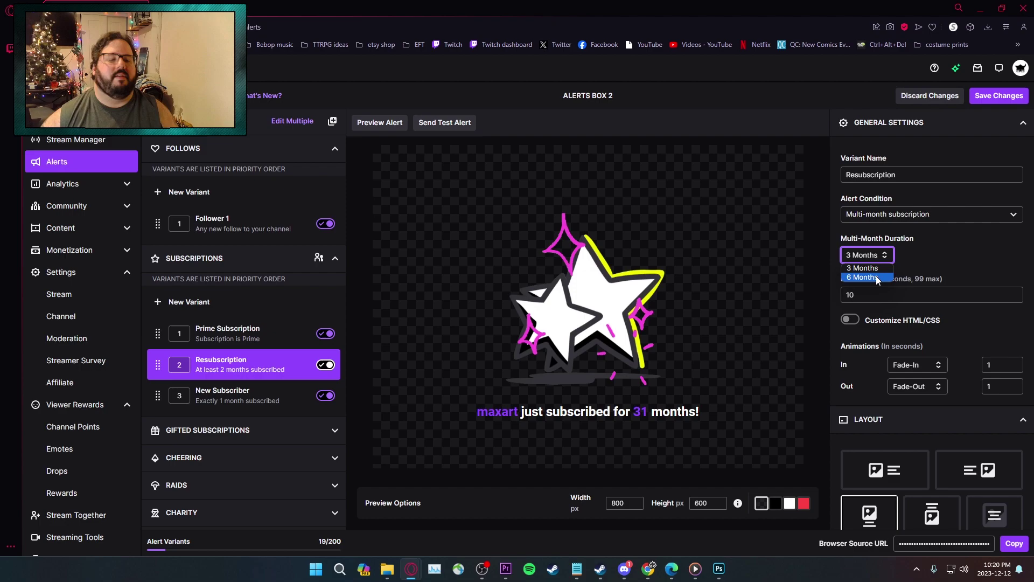
pyautogui.click(256, 222)
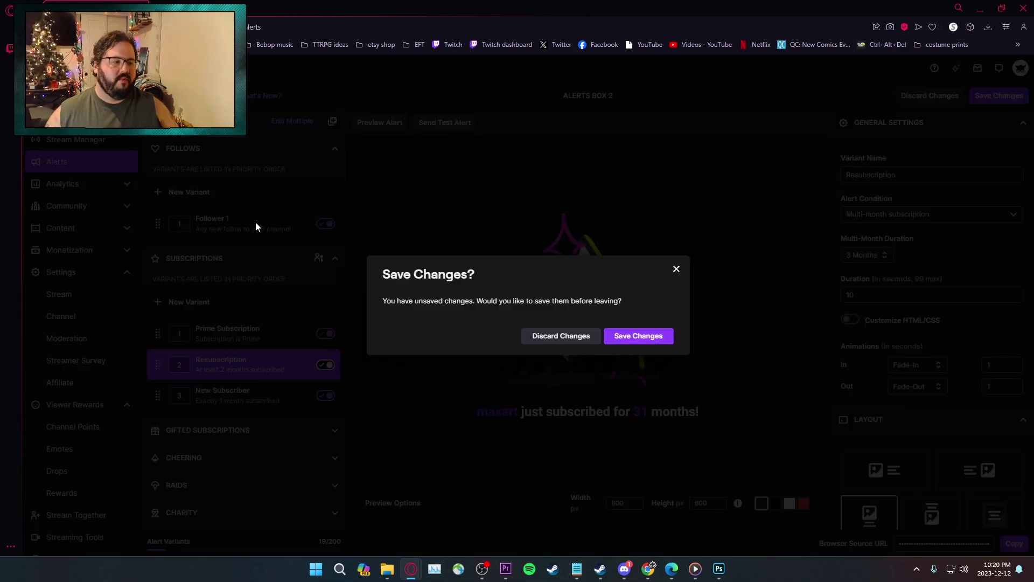
pyautogui.click(550, 338)
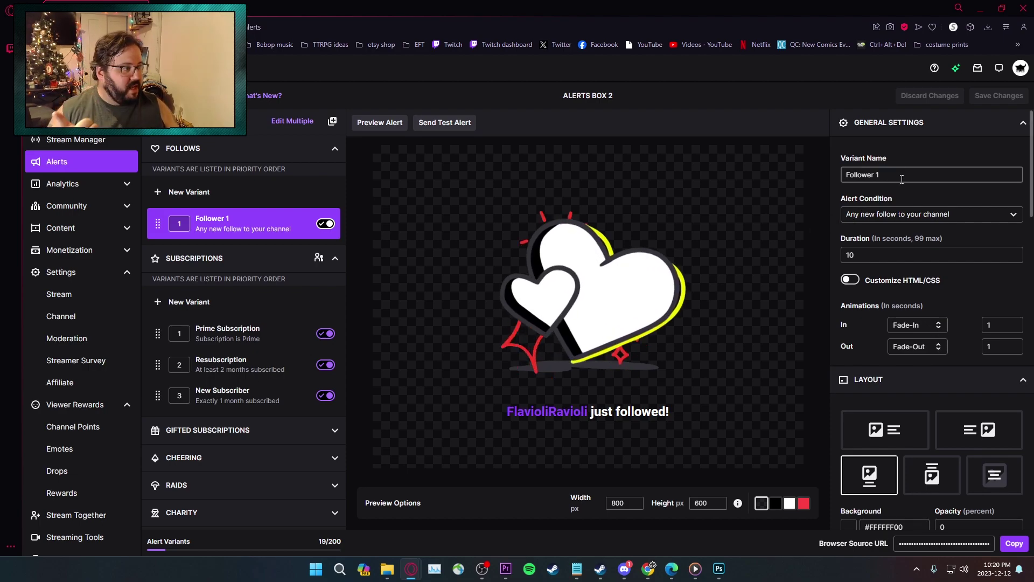
pyautogui.scroll(-1, 914, 284)
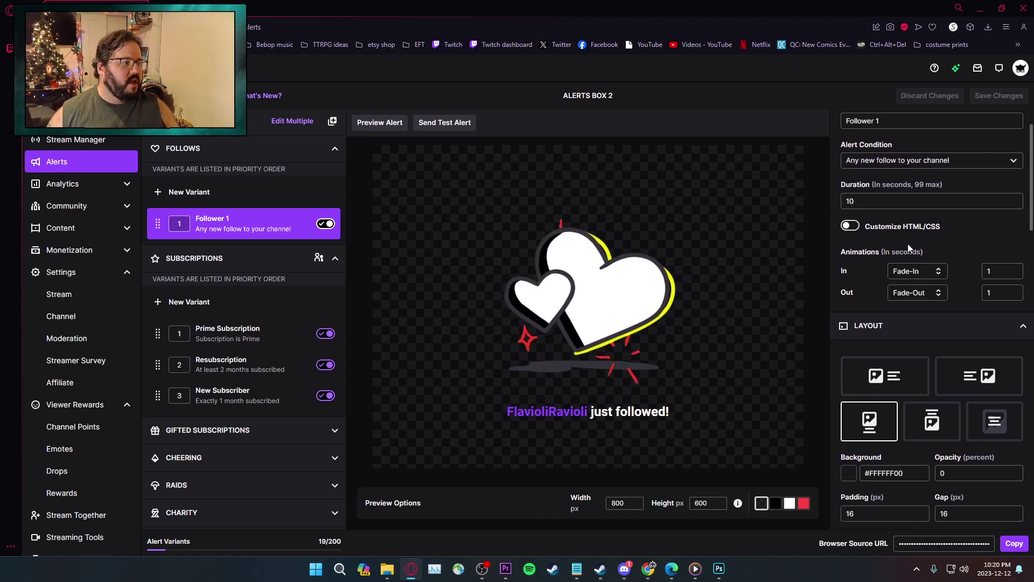
pyautogui.click(850, 226)
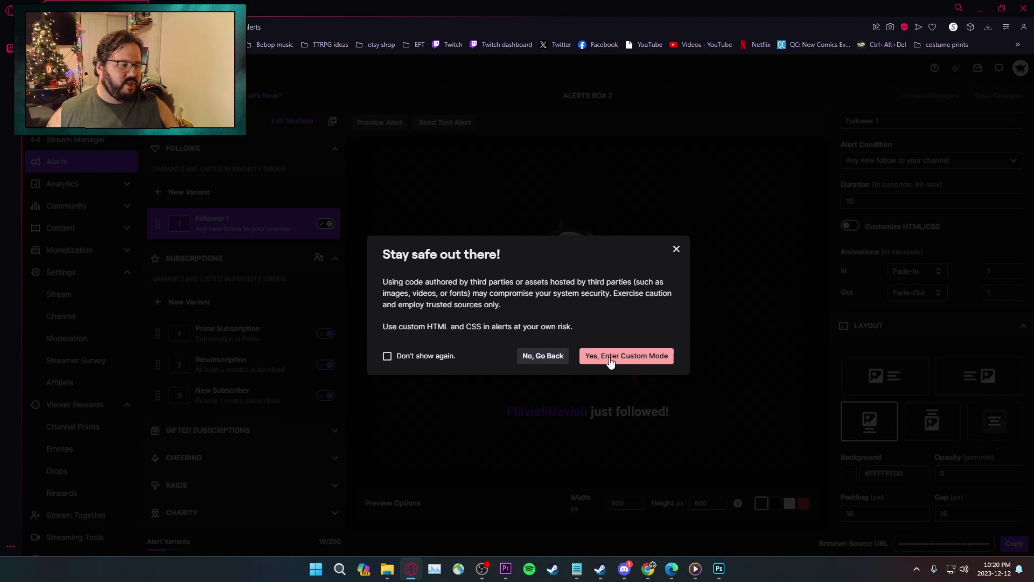
pyautogui.click(545, 357)
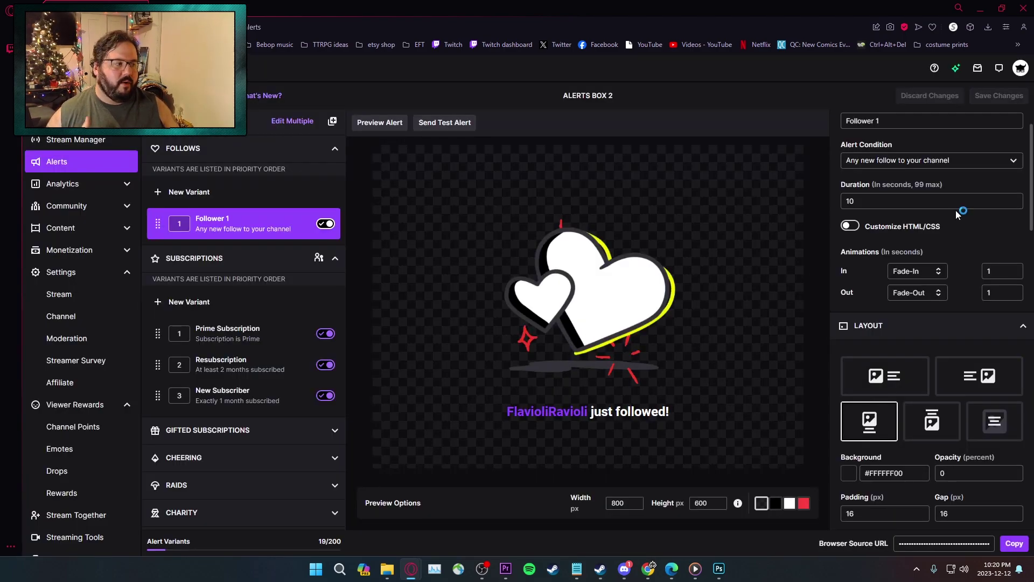
pyautogui.click(899, 280)
pyautogui.click(907, 294)
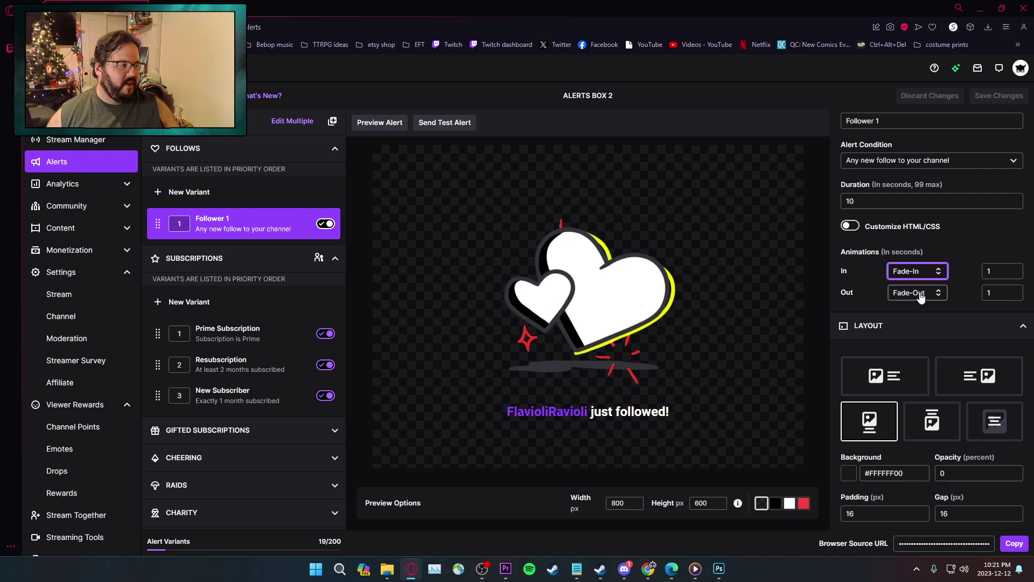
pyautogui.click(918, 293)
pyautogui.click(916, 315)
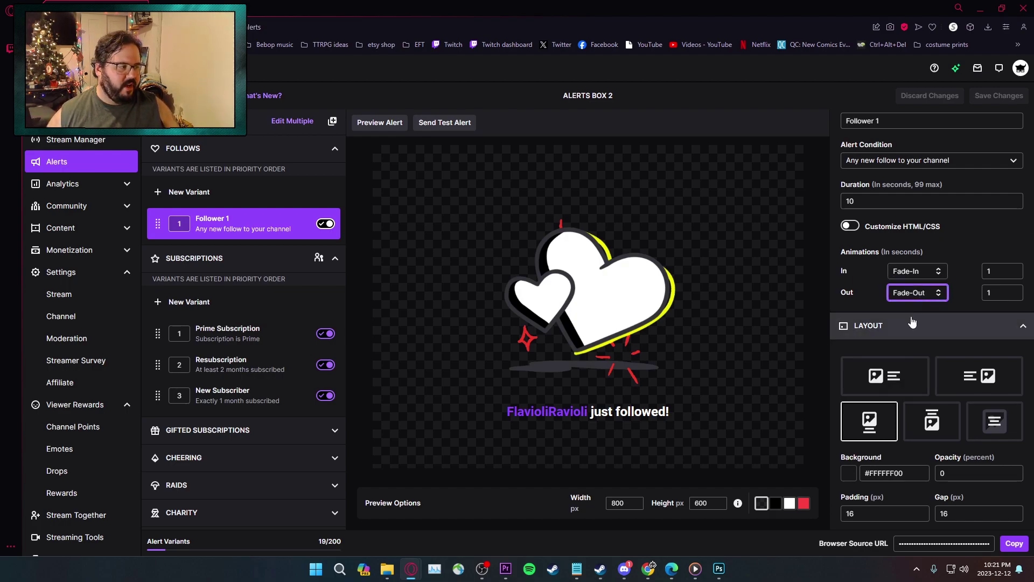
pyautogui.click(375, 124)
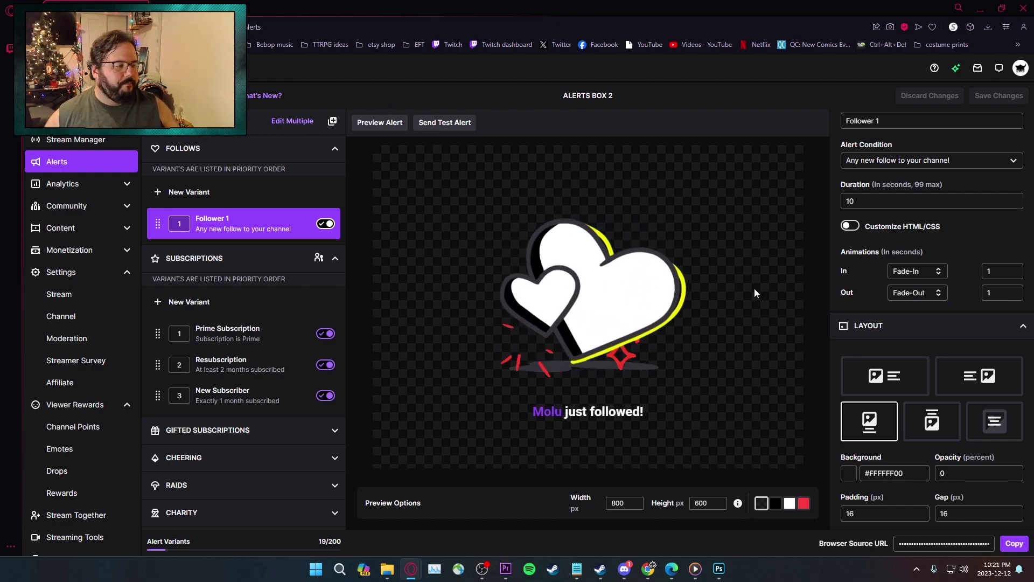
# - Preview the alert with Slide-Down entry, slide-right exit and durations 2 and 9 seconds
pyautogui.click(926, 274)
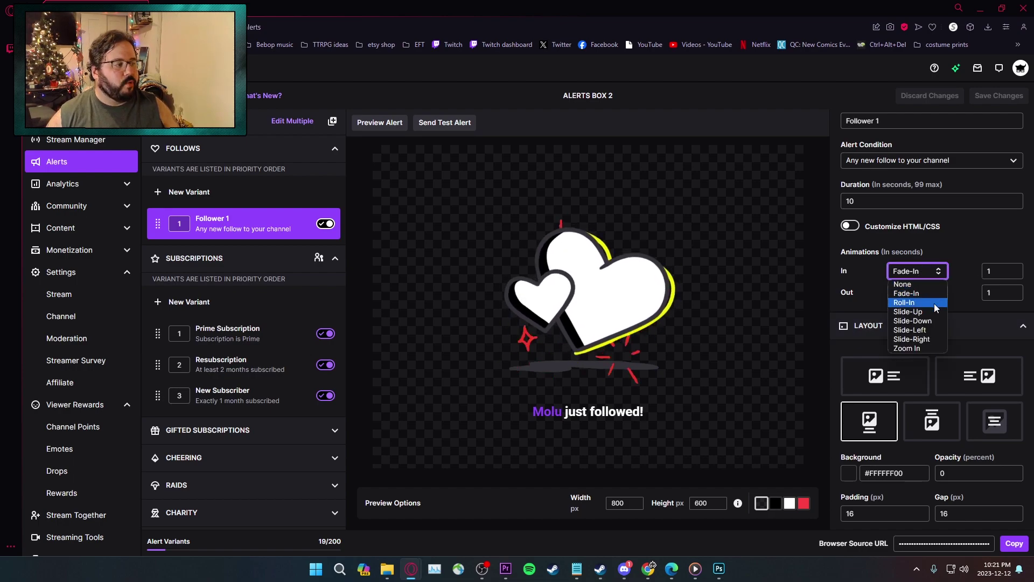
pyautogui.click(927, 322)
pyautogui.click(926, 295)
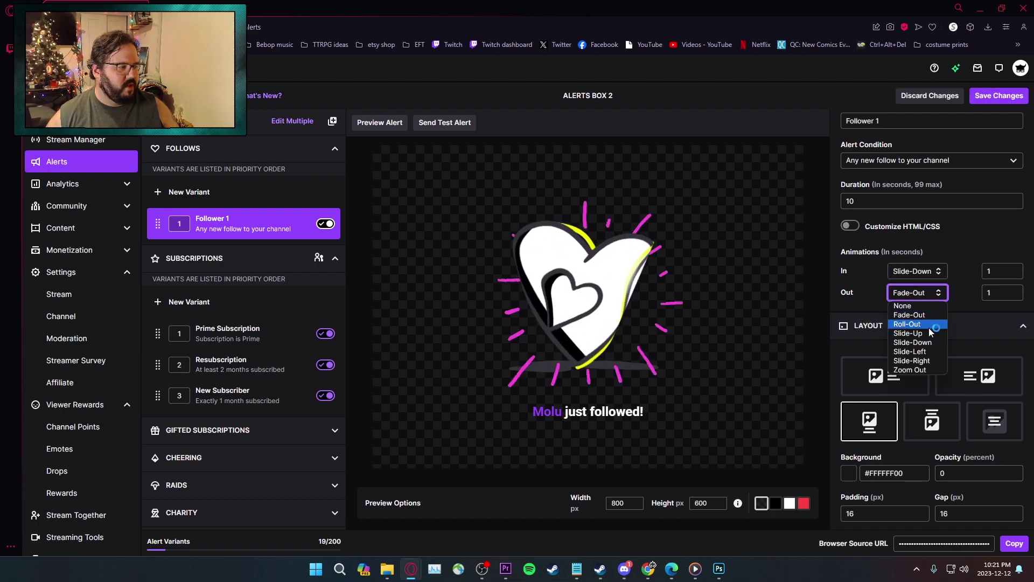
pyautogui.click(927, 362)
pyautogui.hotkey('shift', 'Tab')
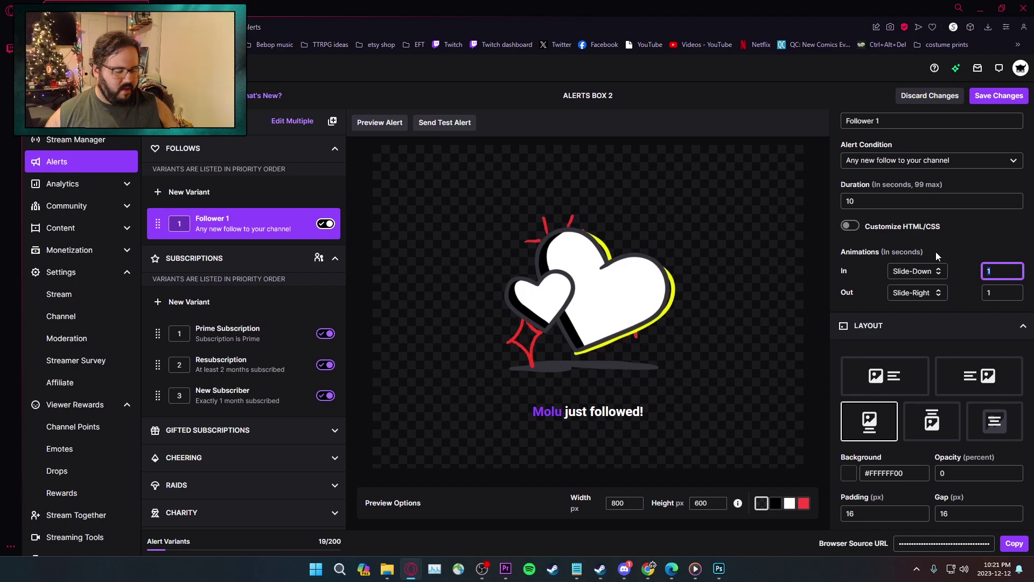
pyautogui.write('2')
pyautogui.press('Tab')
pyautogui.press('Tab')
pyautogui.write('9')
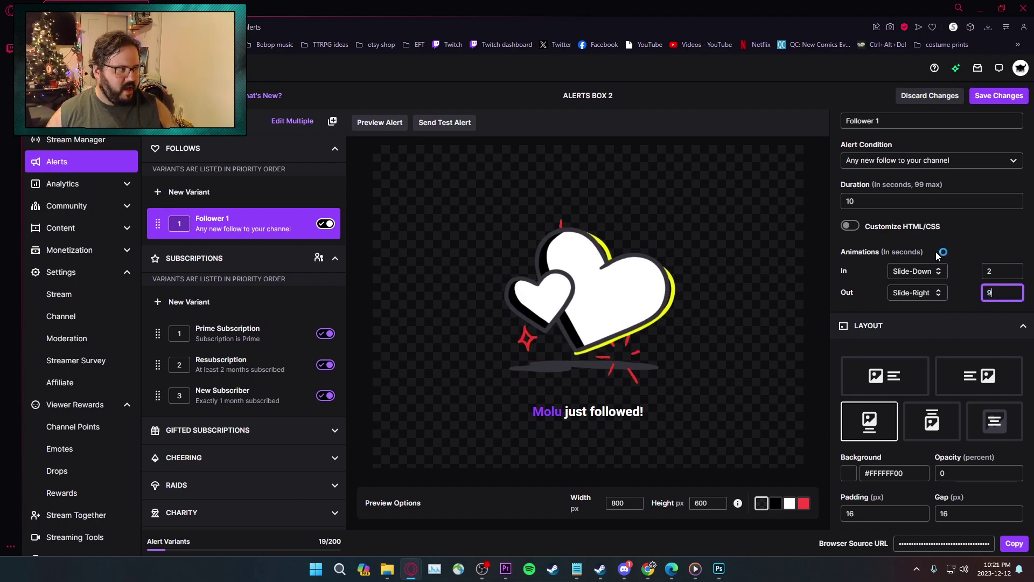
pyautogui.click(380, 122)
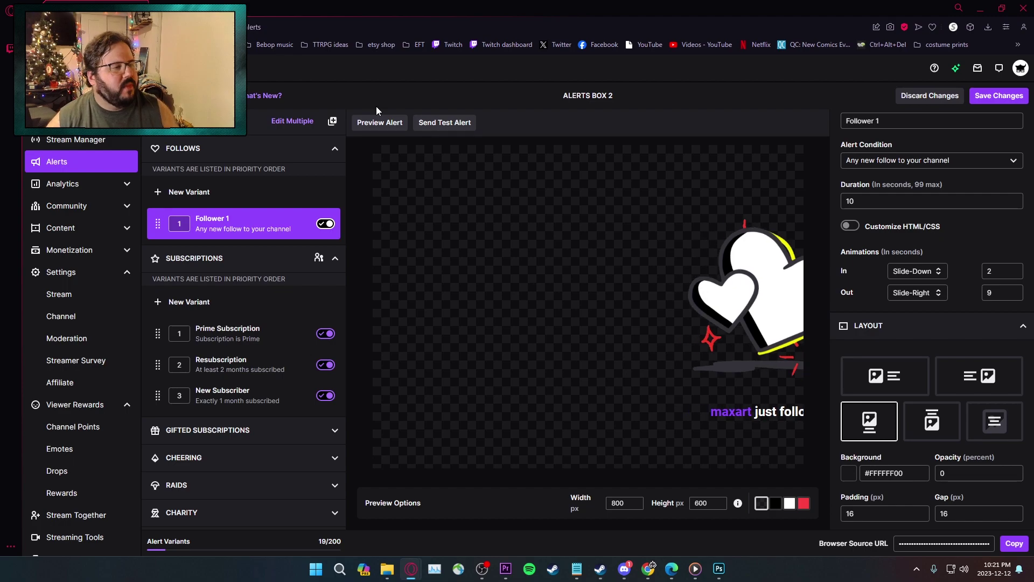
# - Set entry to Slide-Down and exit to Slide-Up, both 0 seconds, and preview
pyautogui.click(929, 271)
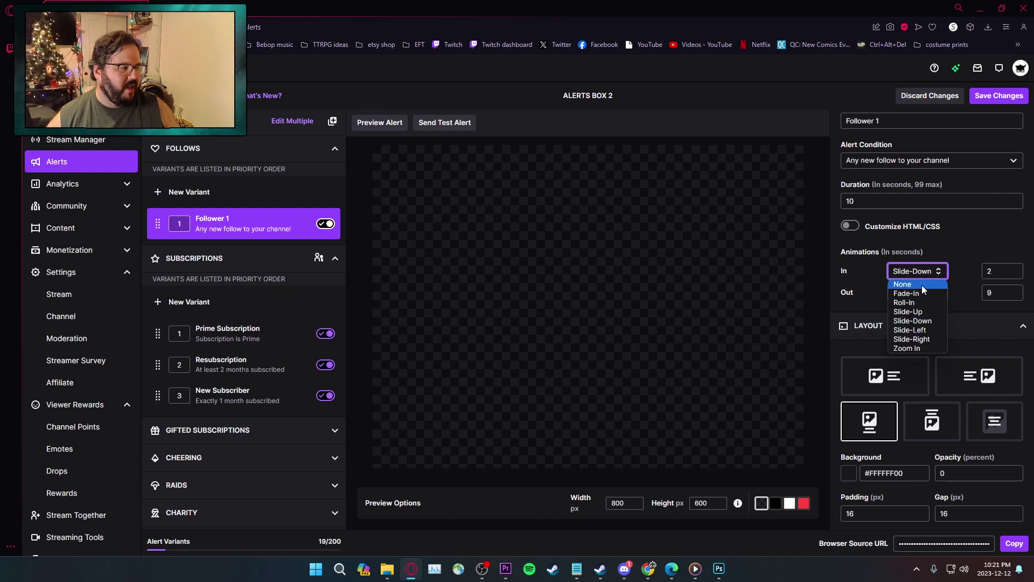
pyautogui.click(920, 293)
pyautogui.click(919, 298)
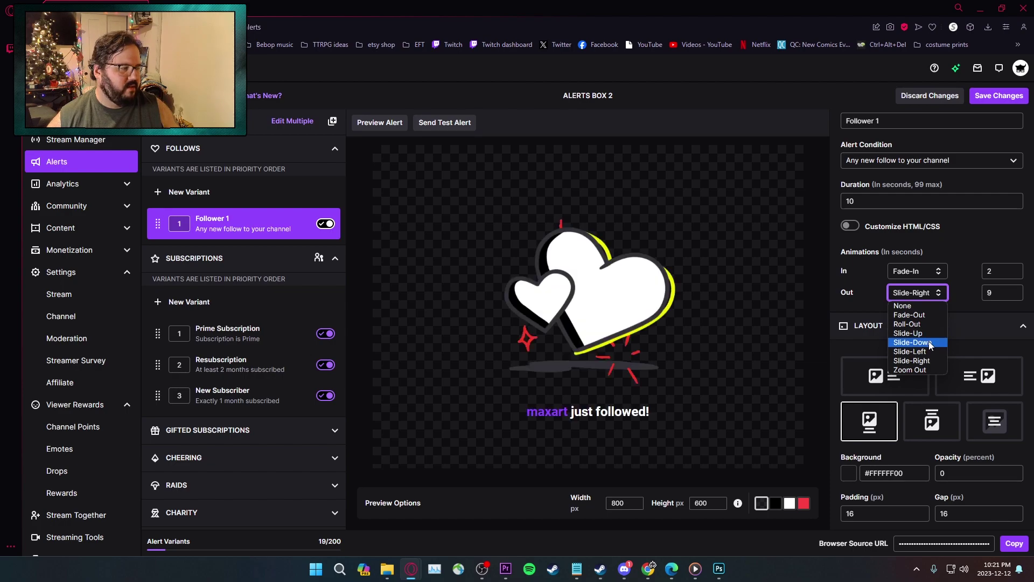
pyautogui.click(926, 334)
pyautogui.click(918, 271)
pyautogui.click(912, 321)
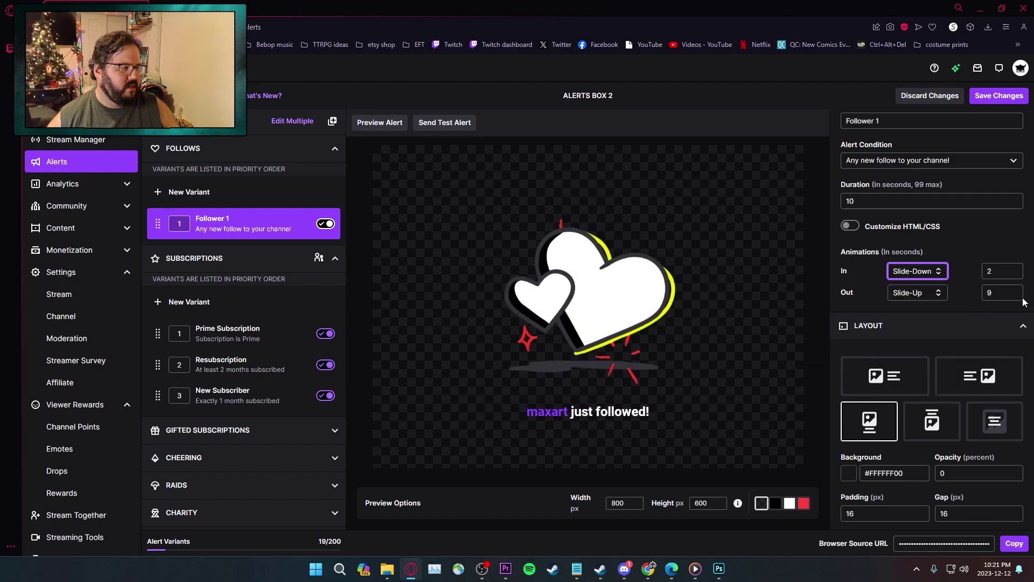
pyautogui.write('0')
pyautogui.press('Tab')
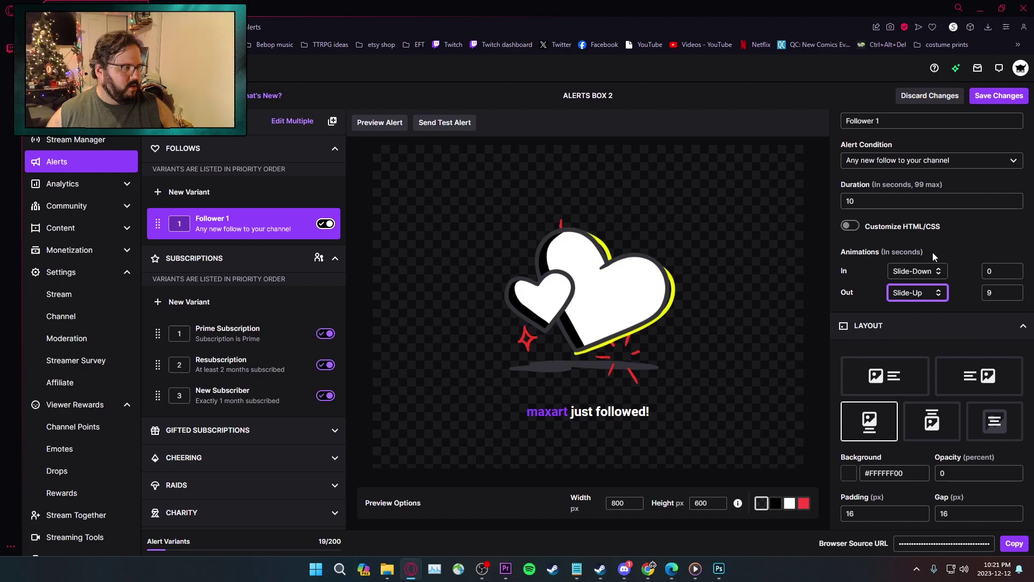
pyautogui.press('Tab')
pyautogui.write('0')
pyautogui.click(405, 124)
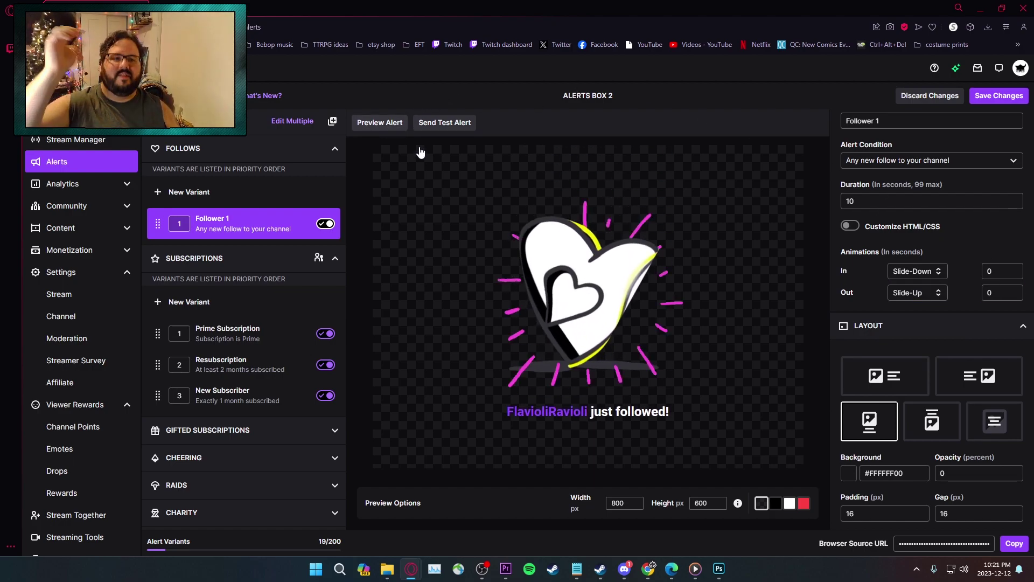
# - Try the Layout image/text arrangements and settle on text over the image
pyautogui.scroll(-2, 1008, 273)
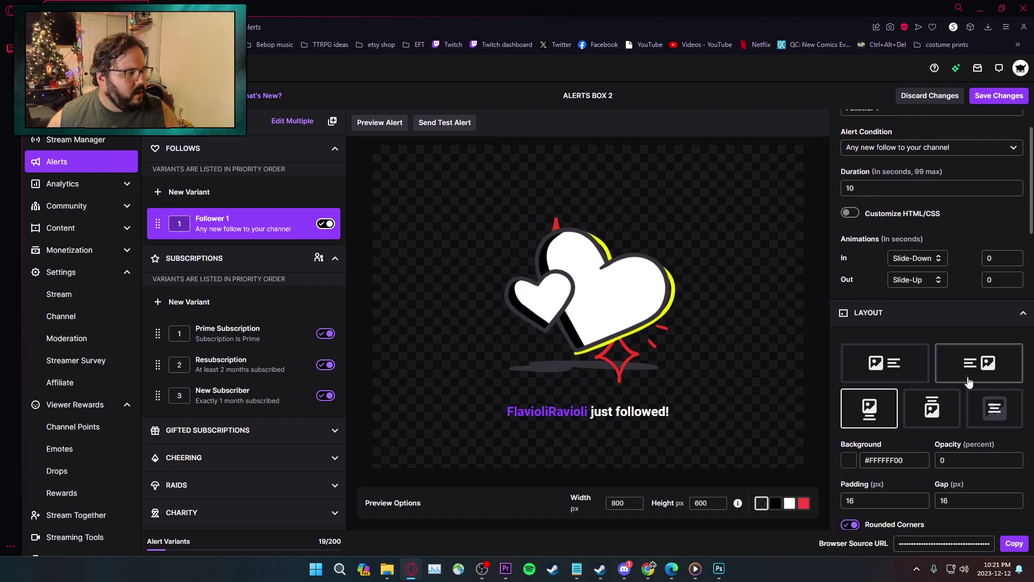
pyautogui.click(907, 285)
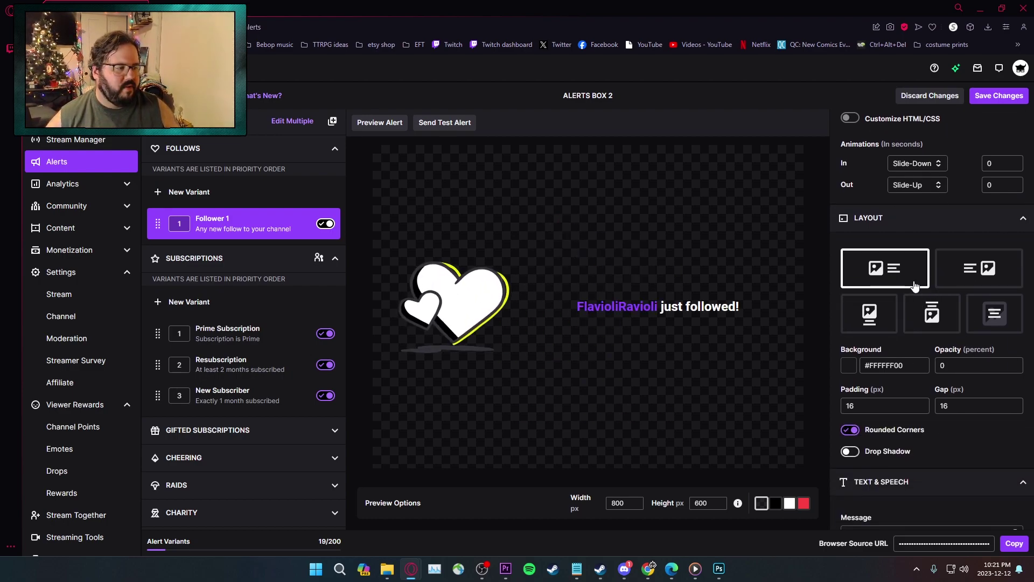
pyautogui.click(1003, 277)
pyautogui.click(870, 312)
pyautogui.click(930, 316)
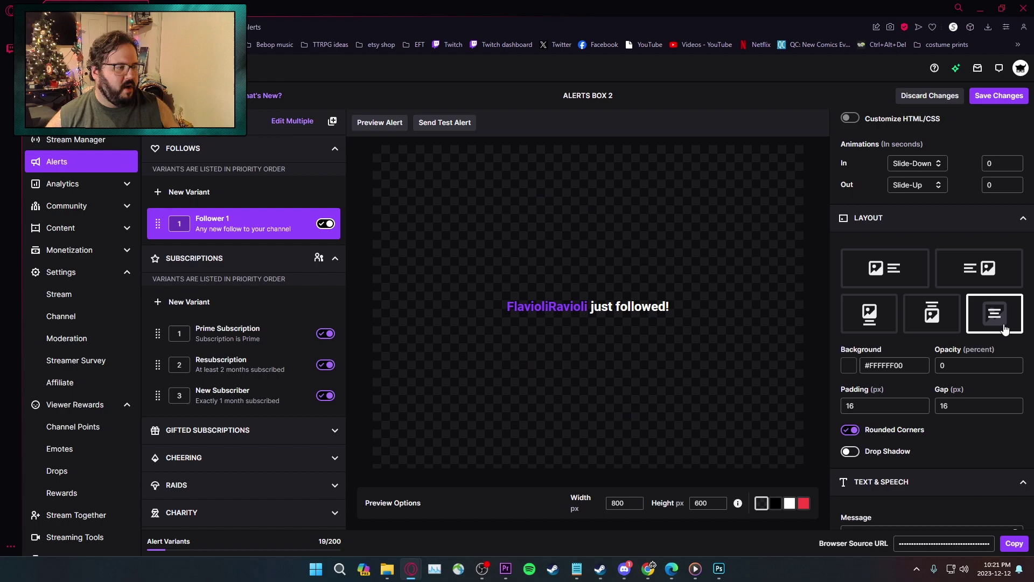
pyautogui.click(996, 318)
# - Test a deep red background at opacity 6, reset opacity to 0, and disable rounded corners
pyautogui.click(907, 372)
pyautogui.click(800, 398)
pyautogui.click(851, 407)
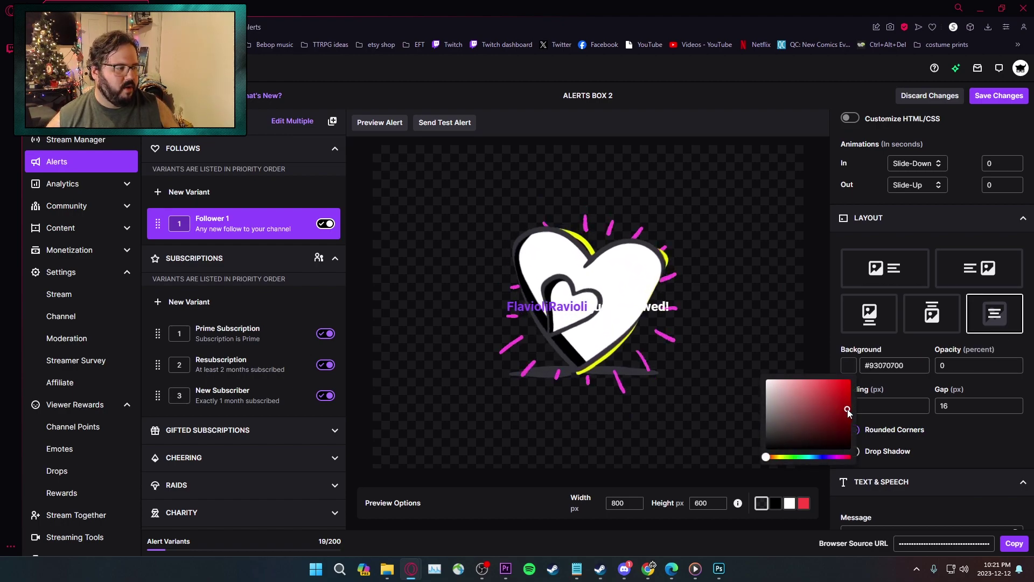
pyautogui.click(941, 366)
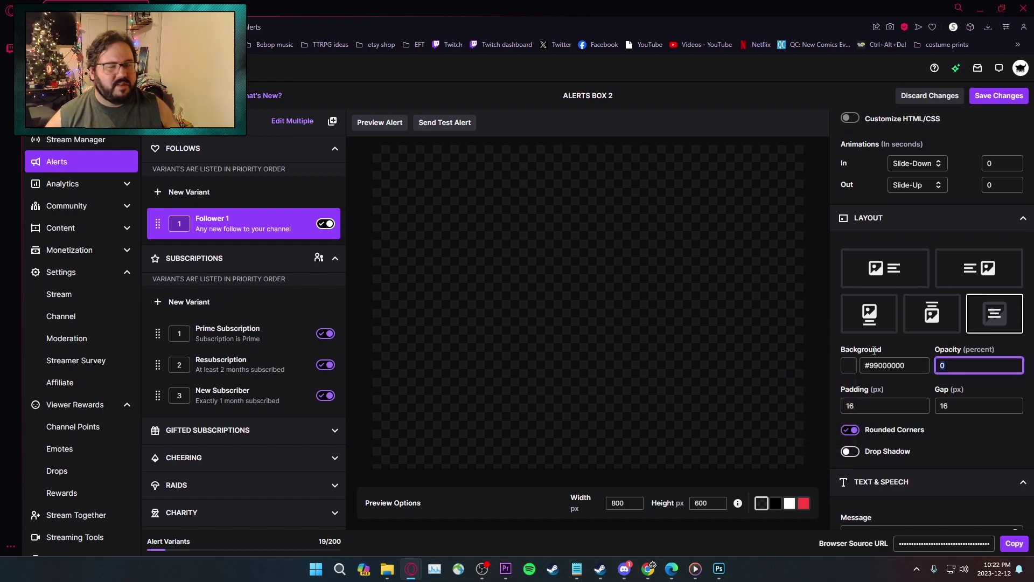
pyautogui.write('6')
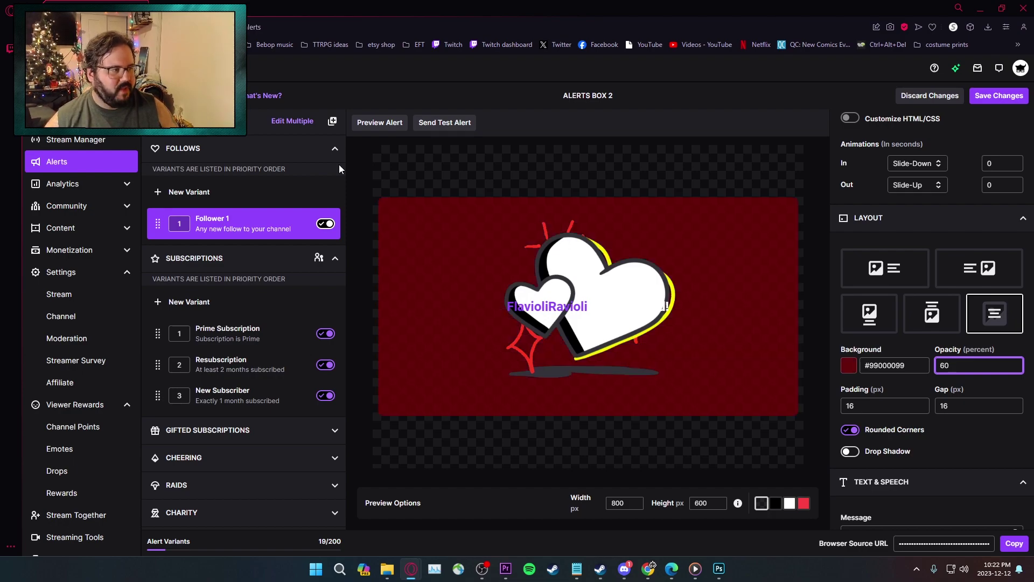
pyautogui.click(848, 365)
pyautogui.doubleClick(1003, 371)
pyautogui.write('0')
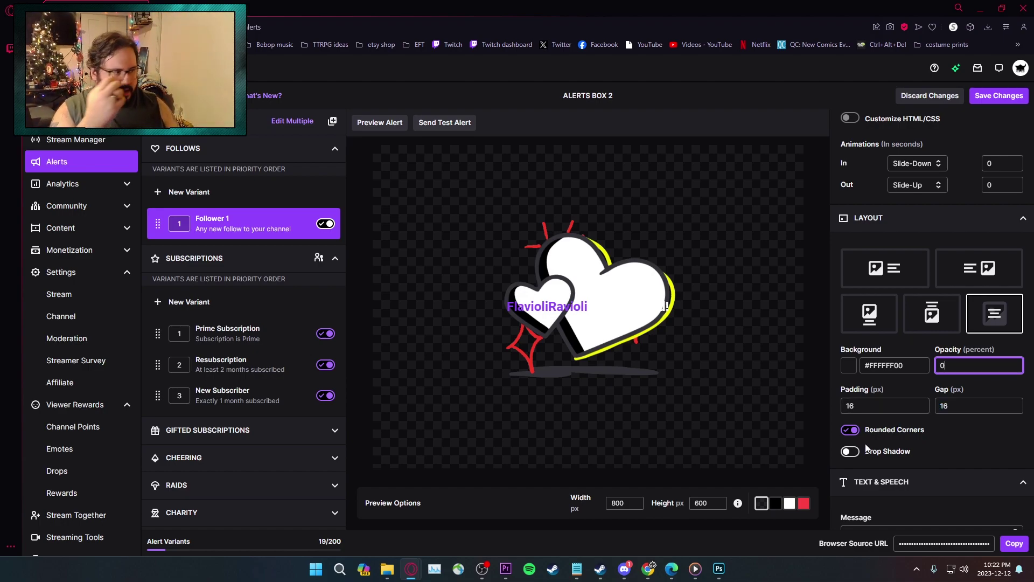
pyautogui.click(852, 436)
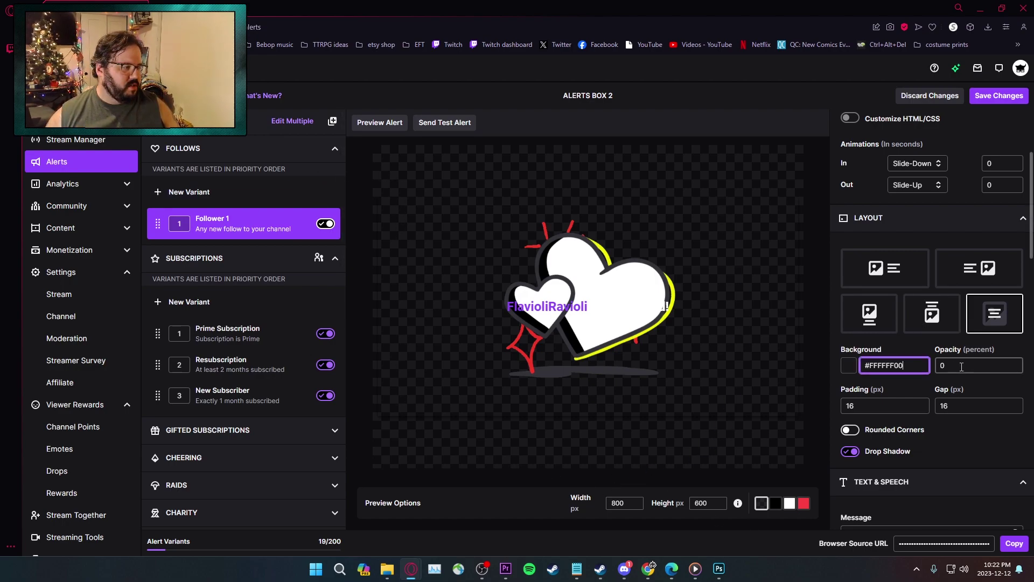
# - Briefly try a translucent red background at opacity 20, then make it fully transparent (#F5000000, opacity 0)
pyautogui.click(961, 367)
pyautogui.write('20')
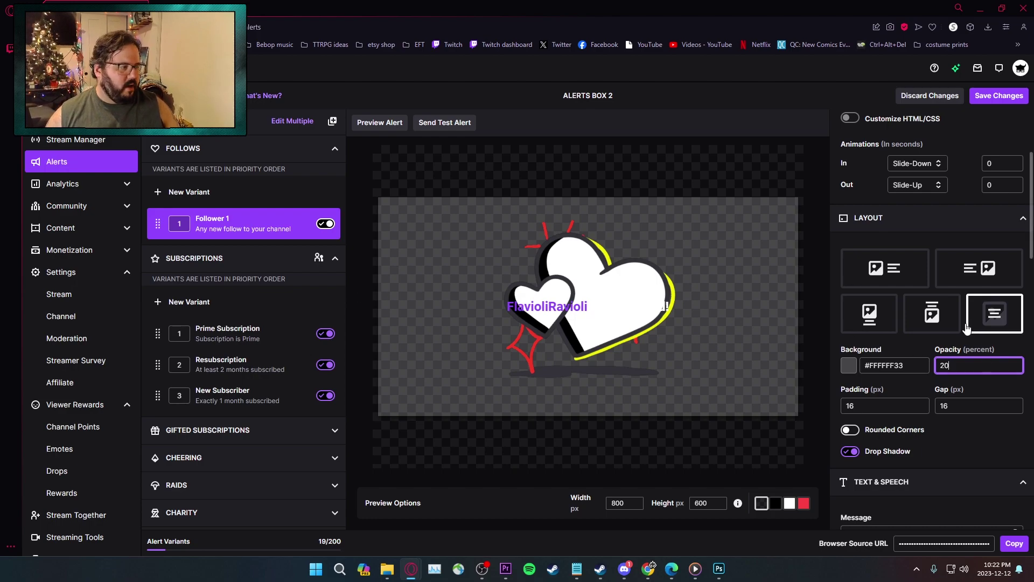
pyautogui.click(853, 369)
pyautogui.click(921, 467)
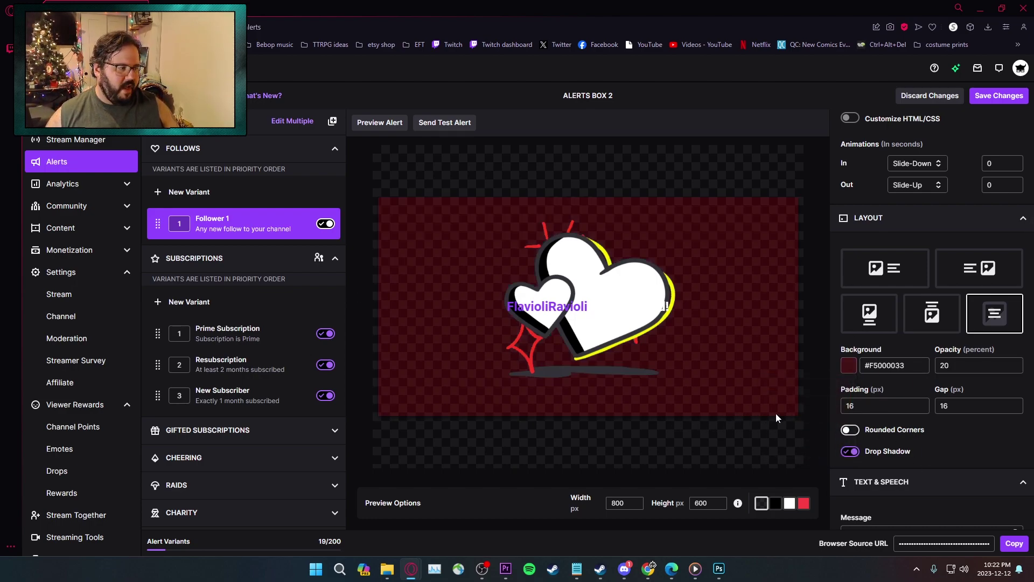
pyautogui.press('Tab')
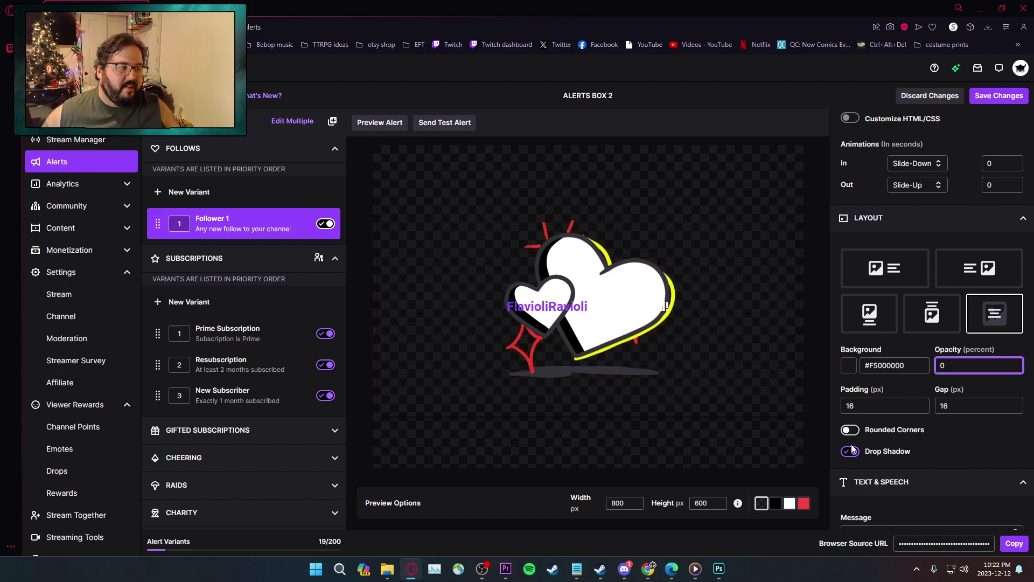
pyautogui.scroll(-1, 852, 446)
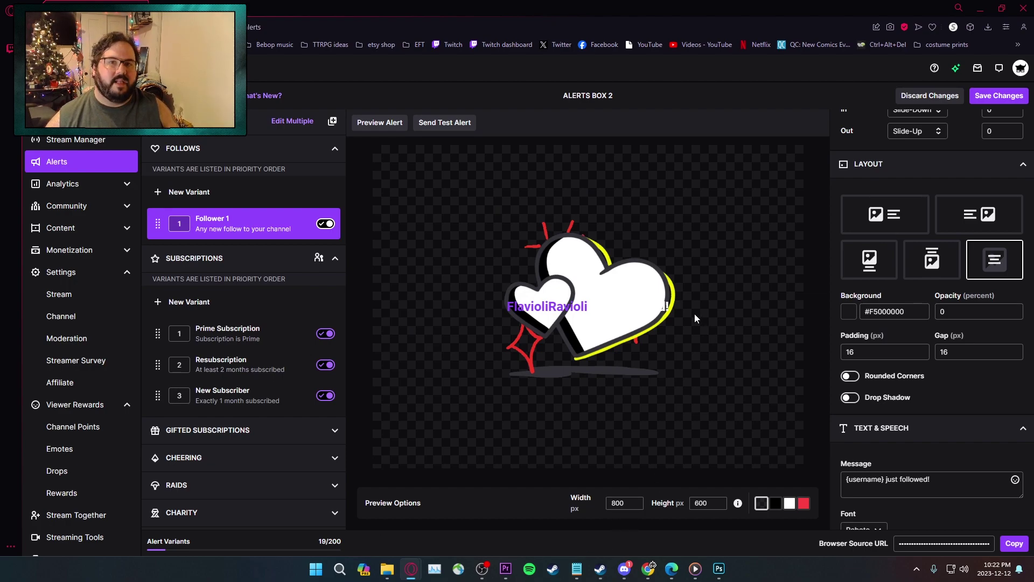
# - Scroll down to the alert message and select its username placeholder
pyautogui.scroll(-3, 967, 370)
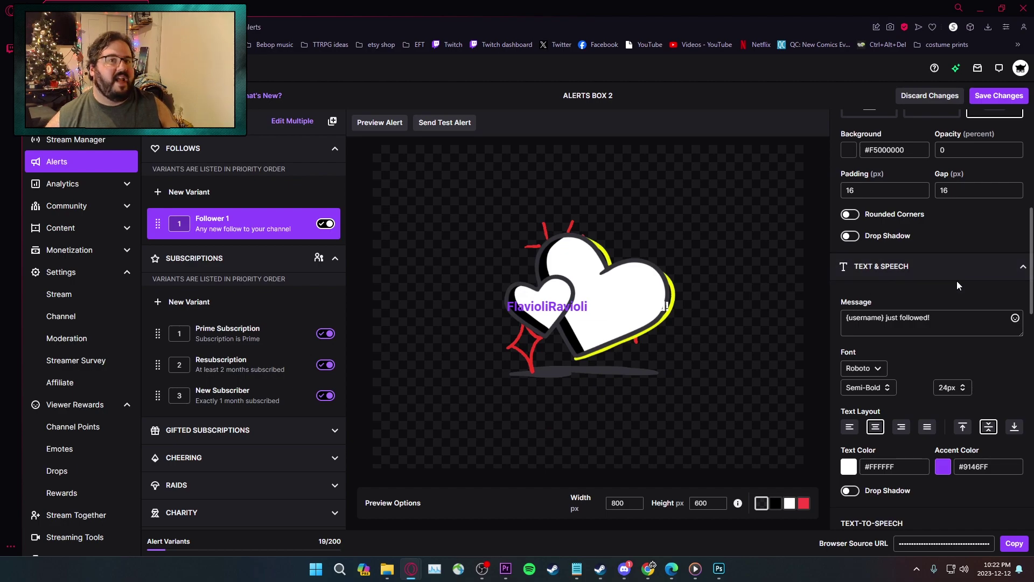
pyautogui.scroll(-1, 941, 313)
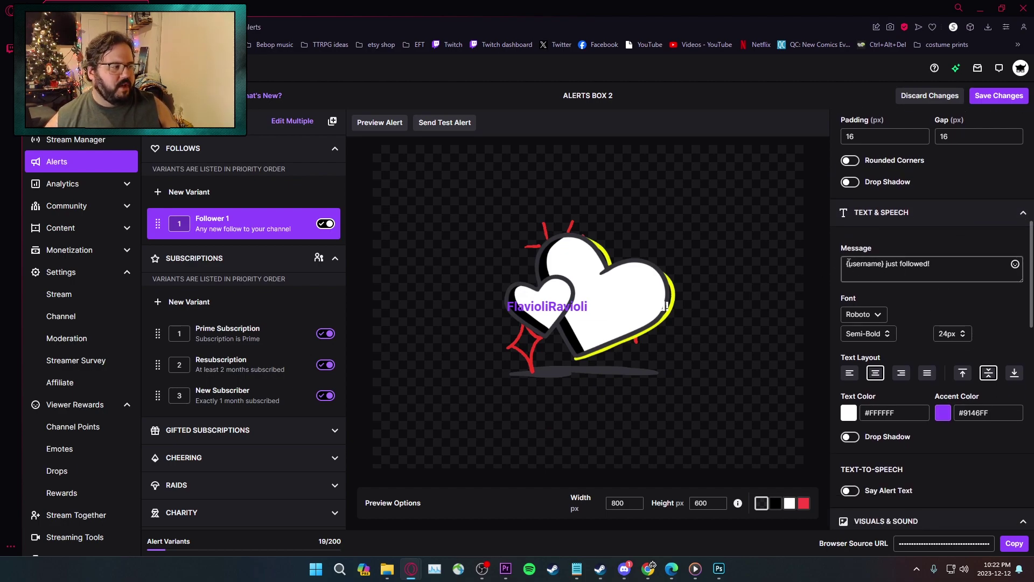
pyautogui.doubleClick(883, 269)
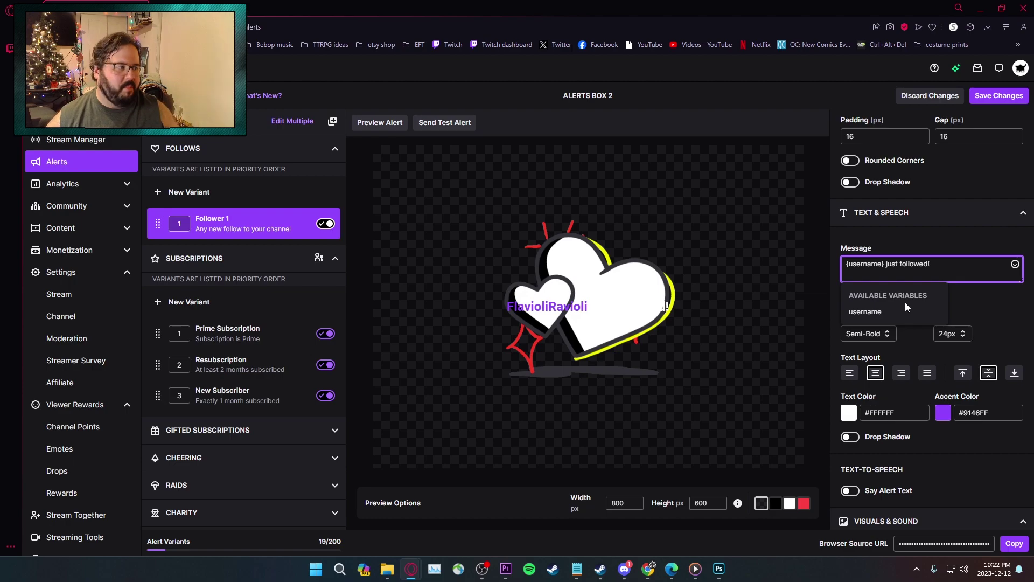
# - Set the alert text font to Black Ops One
pyautogui.click(986, 285)
pyautogui.scroll(-1, 990, 293)
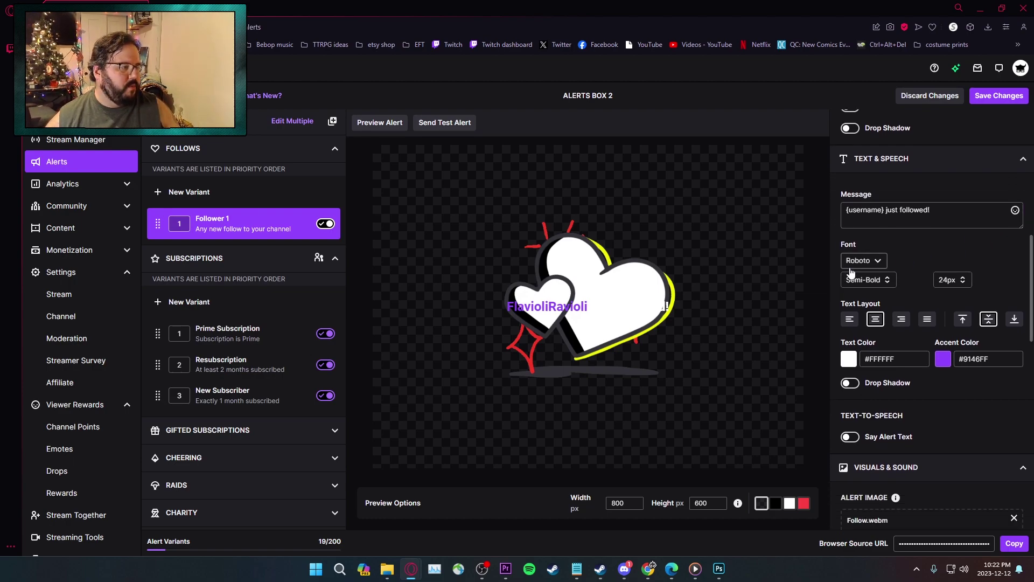
pyautogui.click(867, 260)
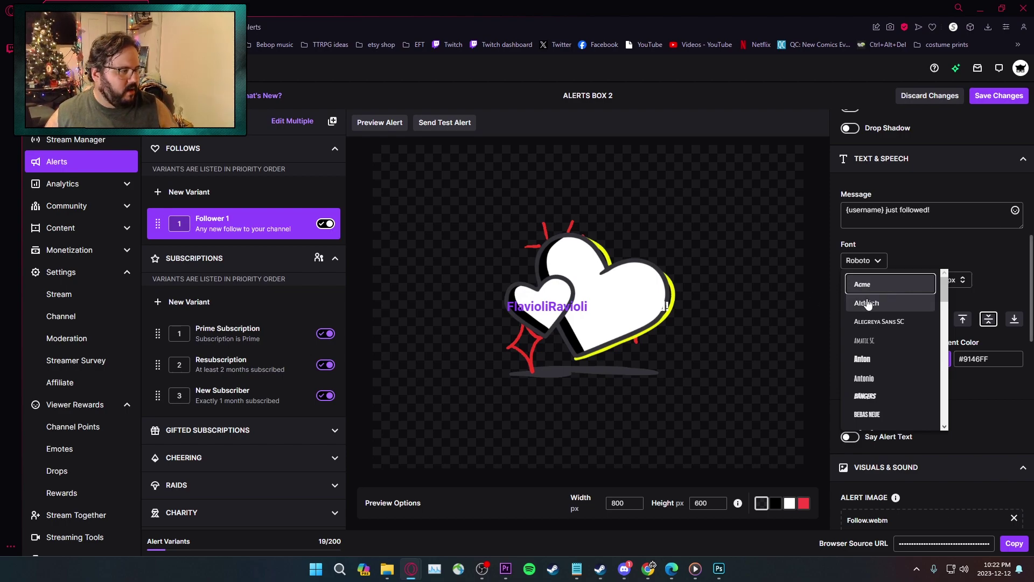
pyautogui.scroll(-3, 865, 303)
pyautogui.click(849, 262)
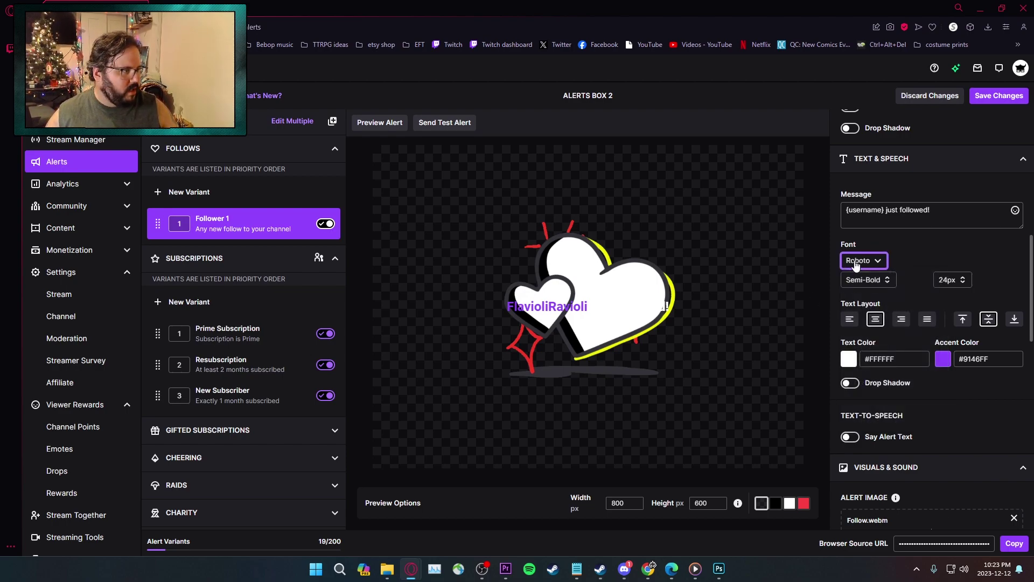
pyautogui.click(848, 261)
pyautogui.scroll(-10, 919, 299)
pyautogui.scroll(8, 924, 340)
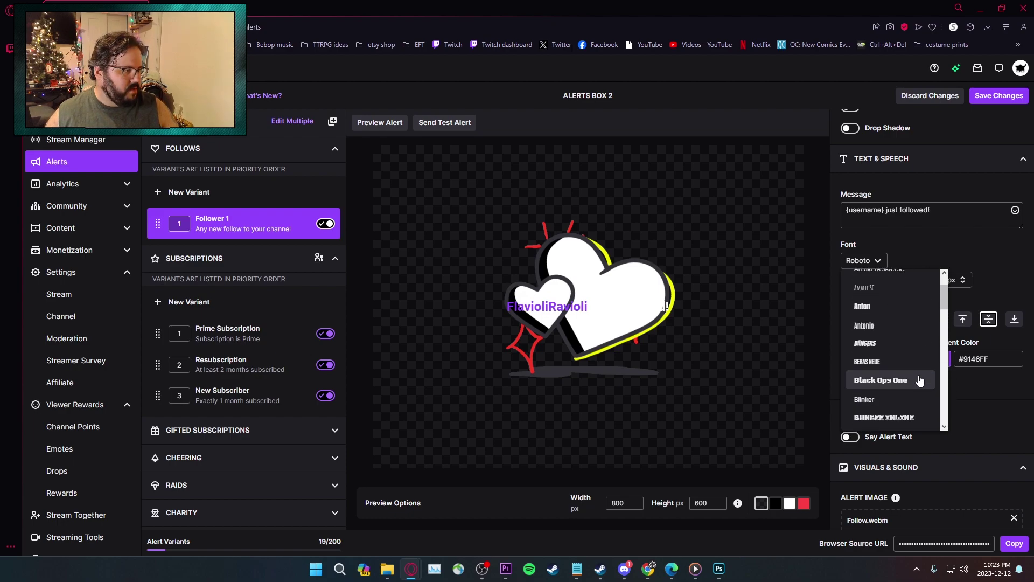
pyautogui.click(919, 379)
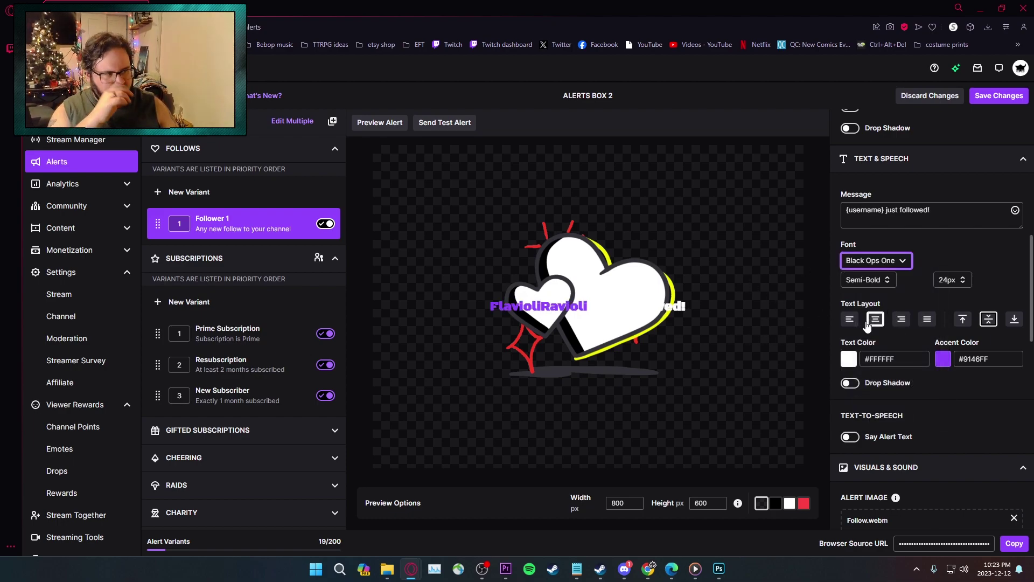
pyautogui.scroll(4, 889, 266)
# - Place the image above the text and change the accent colour to light blue #36C4ED
pyautogui.click(919, 215)
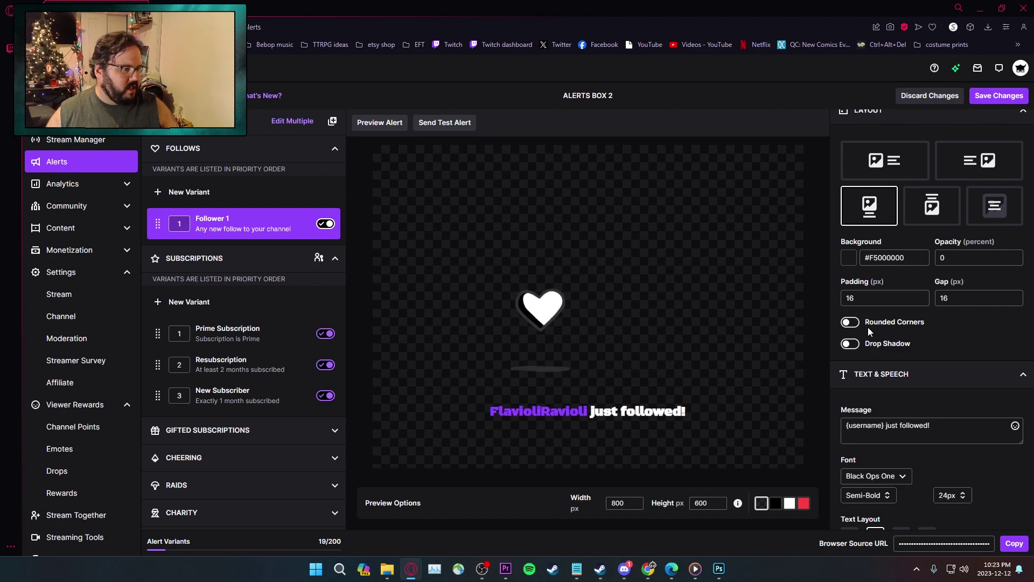
pyautogui.scroll(-6, 903, 369)
pyautogui.scroll(-2, 904, 374)
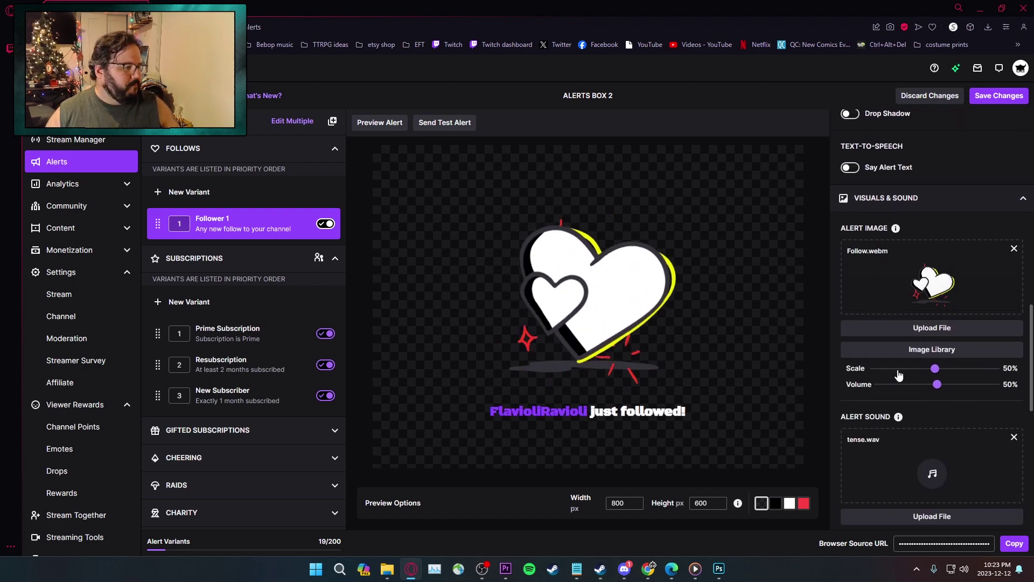
pyautogui.scroll(3, 939, 292)
pyautogui.click(942, 251)
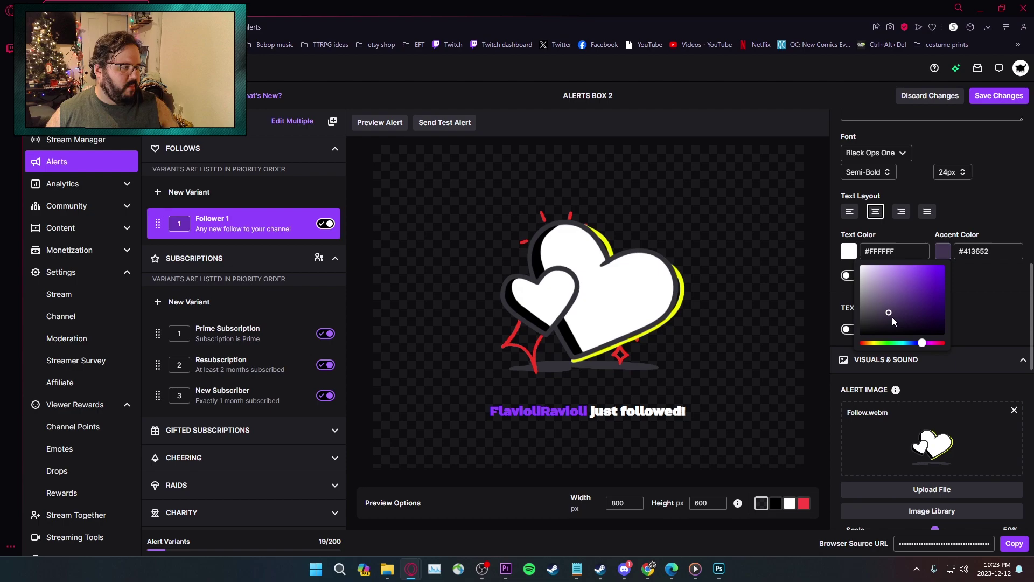
pyautogui.click(910, 342)
pyautogui.click(926, 279)
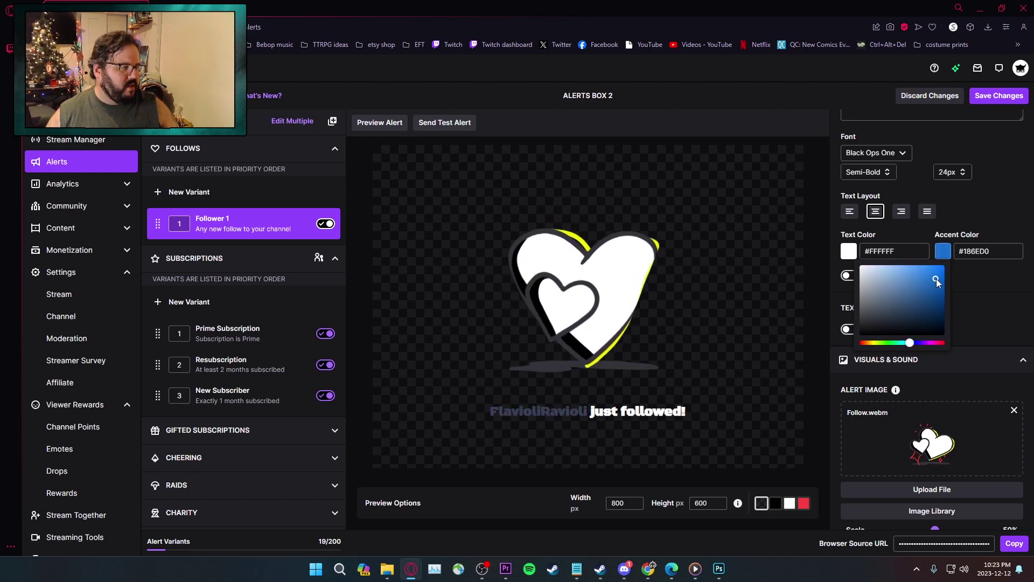
pyautogui.click(929, 270)
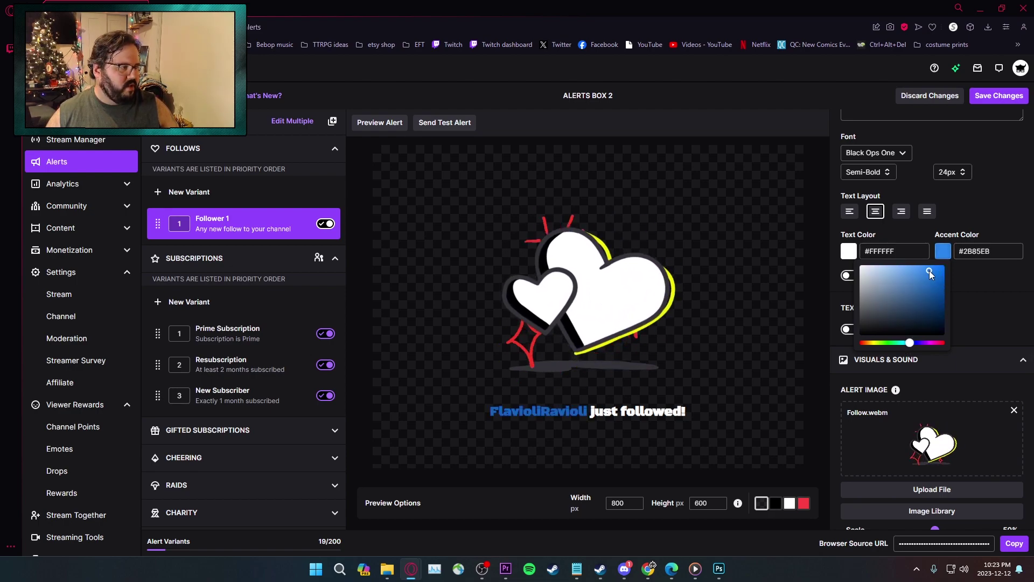
pyautogui.click(905, 342)
pyautogui.click(989, 303)
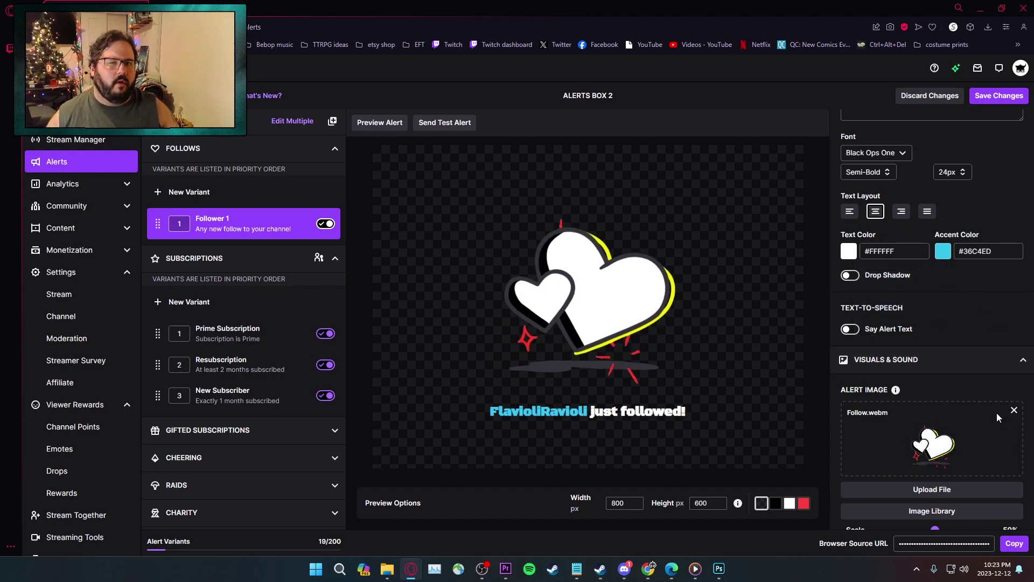
# - Keep the alert text white #FFFFFF and turn on its drop shadow
pyautogui.scroll(-5, 929, 333)
pyautogui.scroll(4, 937, 353)
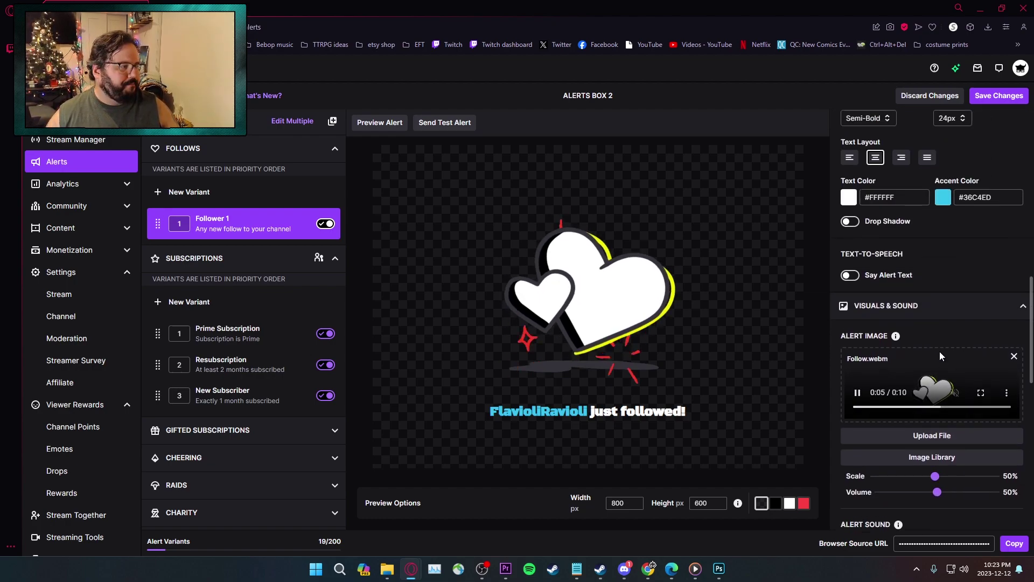
pyautogui.click(848, 197)
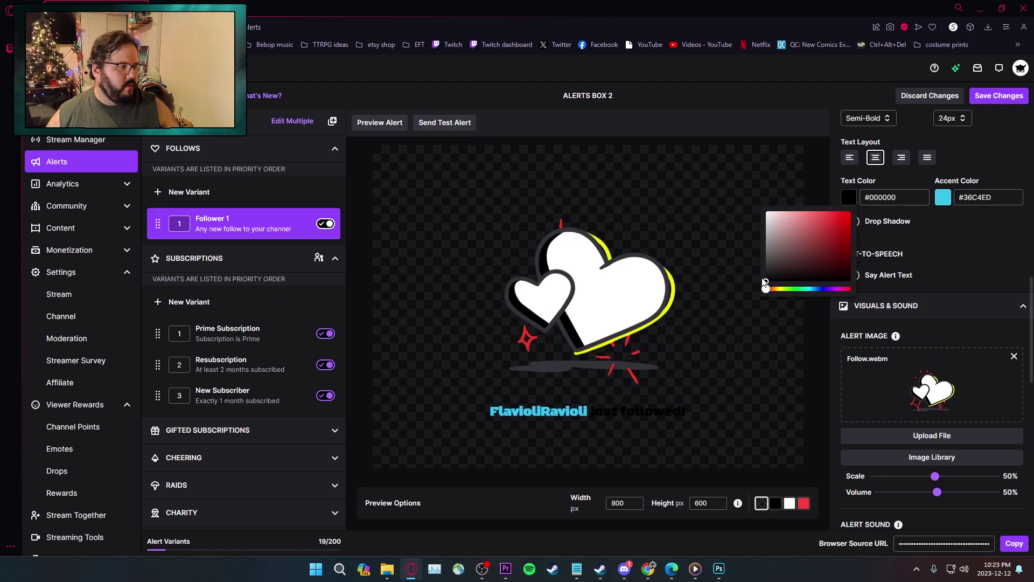
pyautogui.moveTo(791, 216); pyautogui.dragTo(764, 209)
pyautogui.click(925, 235)
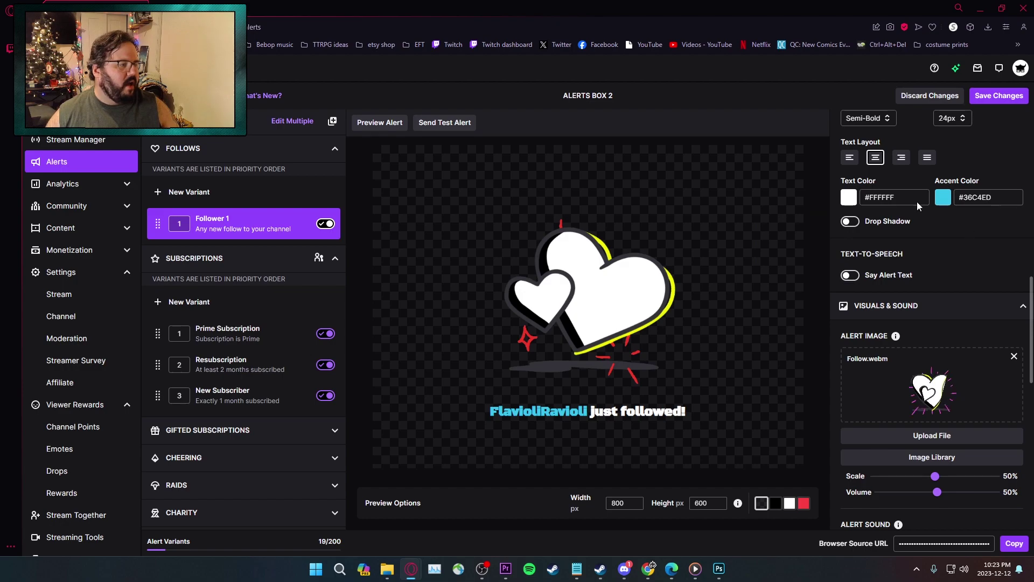
pyautogui.click(851, 223)
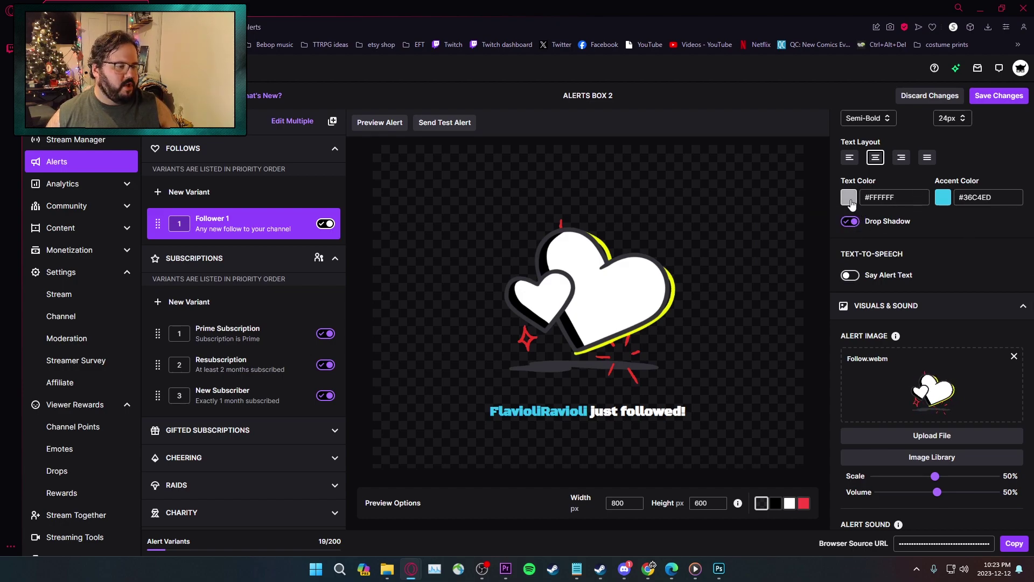
pyautogui.click(850, 201)
pyautogui.click(916, 231)
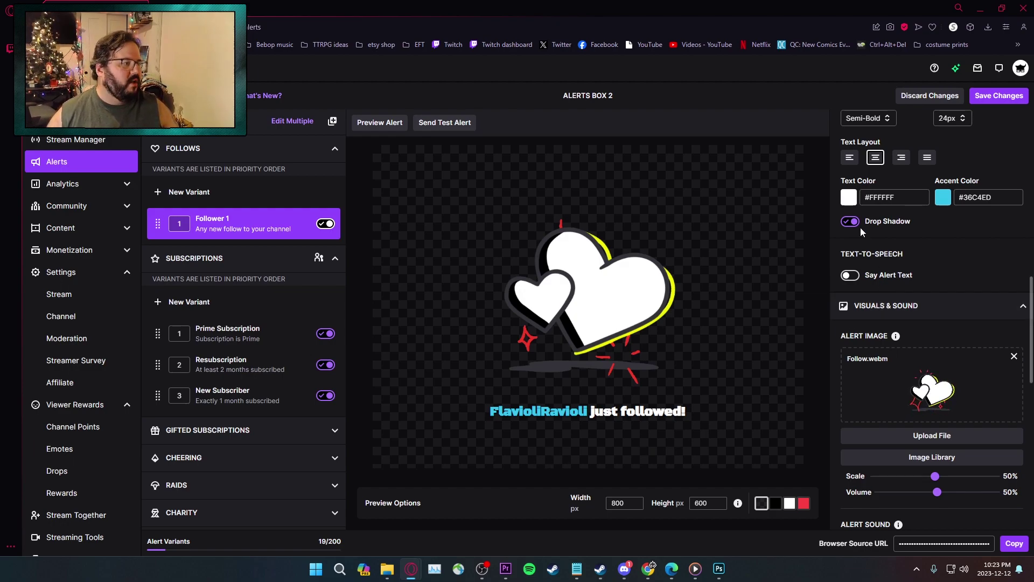
pyautogui.click(849, 198)
pyautogui.moveTo(779, 231); pyautogui.dragTo(764, 209)
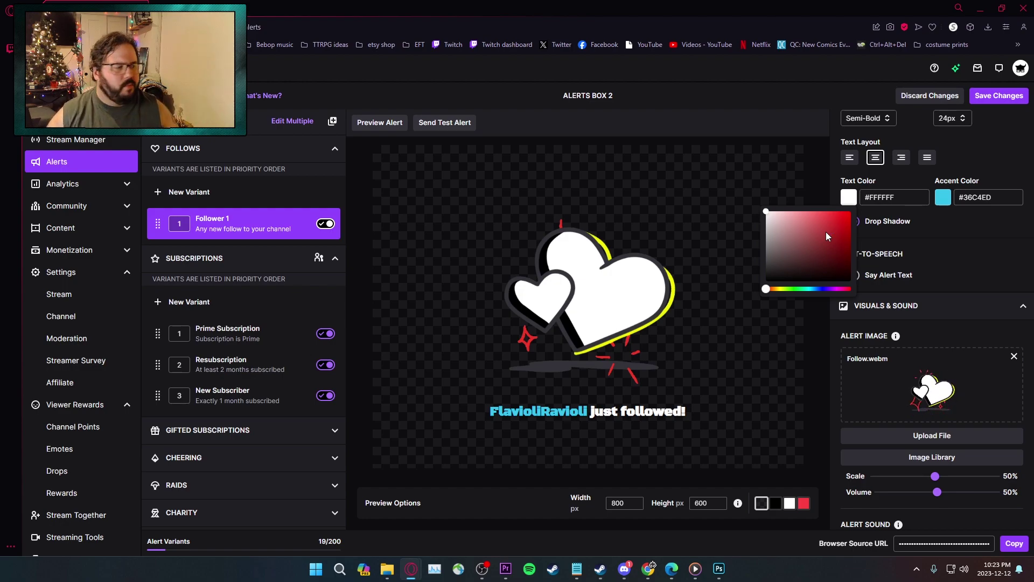
pyautogui.click(943, 238)
# - After checking the Voice list, switch Say Alert Text off so the follower alert isn't read aloud
pyautogui.scroll(-2, 942, 242)
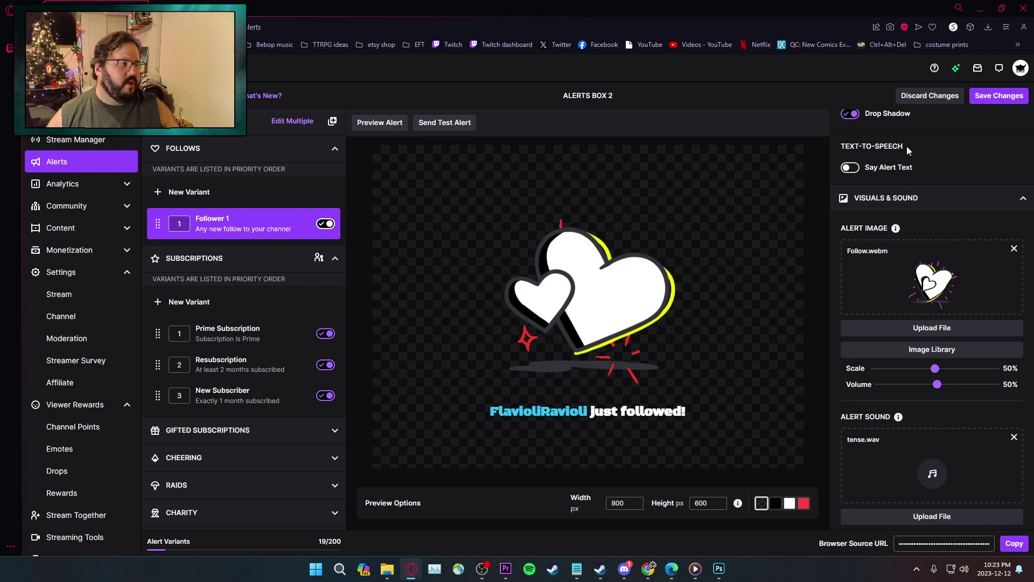
pyautogui.click(850, 168)
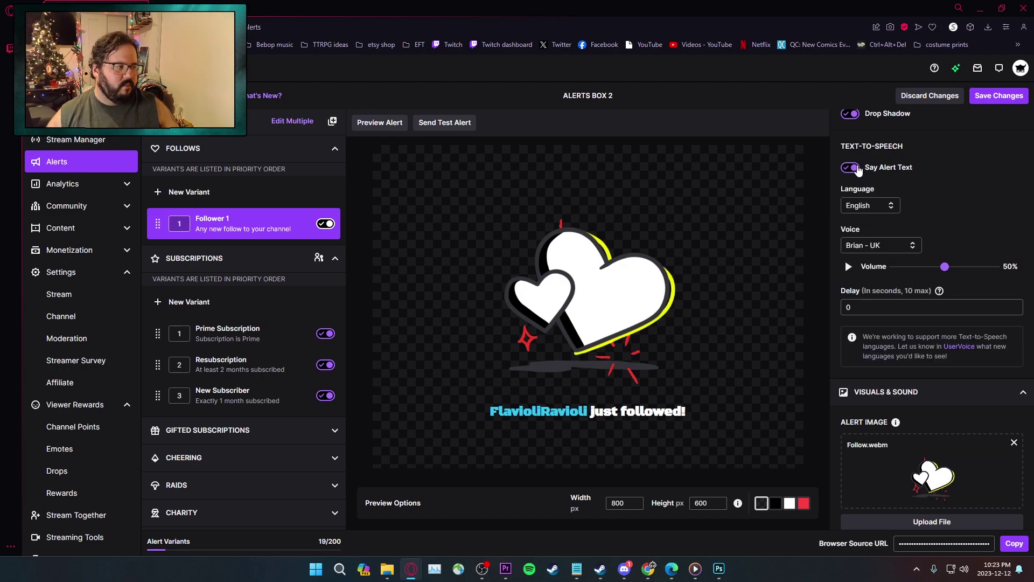
pyautogui.click(857, 169)
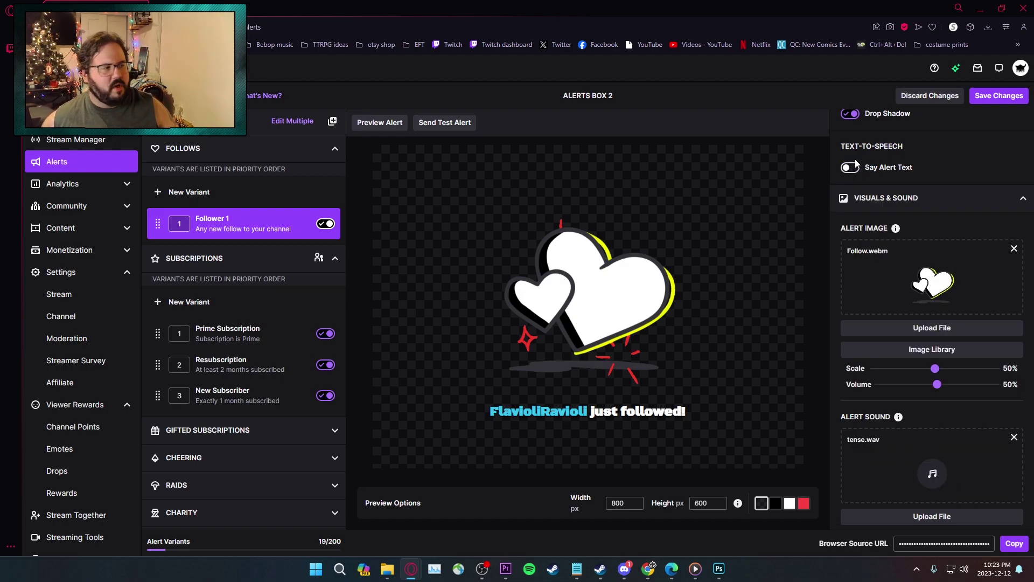
pyautogui.click(852, 167)
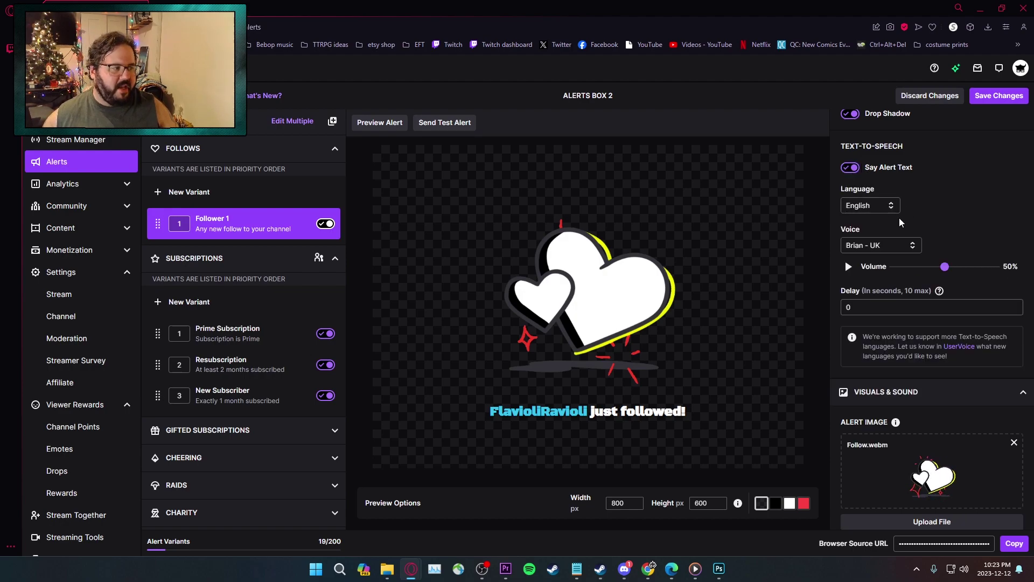
pyautogui.click(860, 245)
pyautogui.scroll(-4, 927, 317)
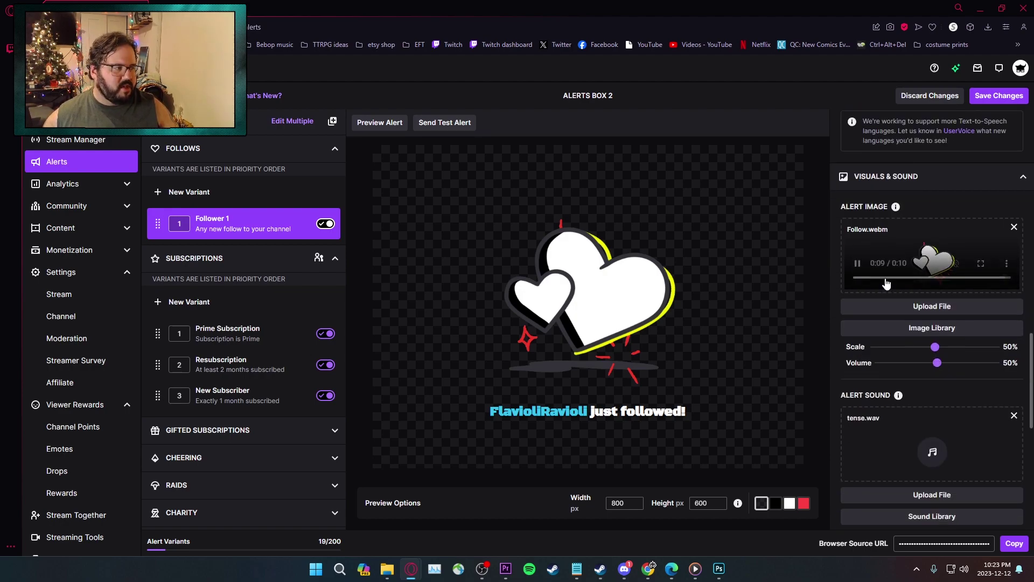
pyautogui.scroll(6, 927, 316)
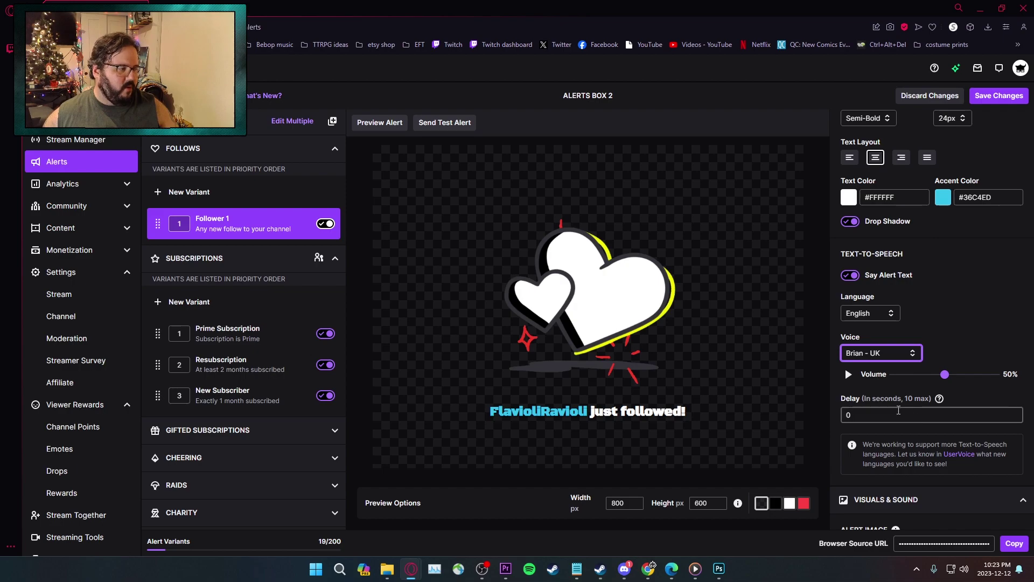
pyautogui.scroll(-1, 888, 356)
pyautogui.click(849, 221)
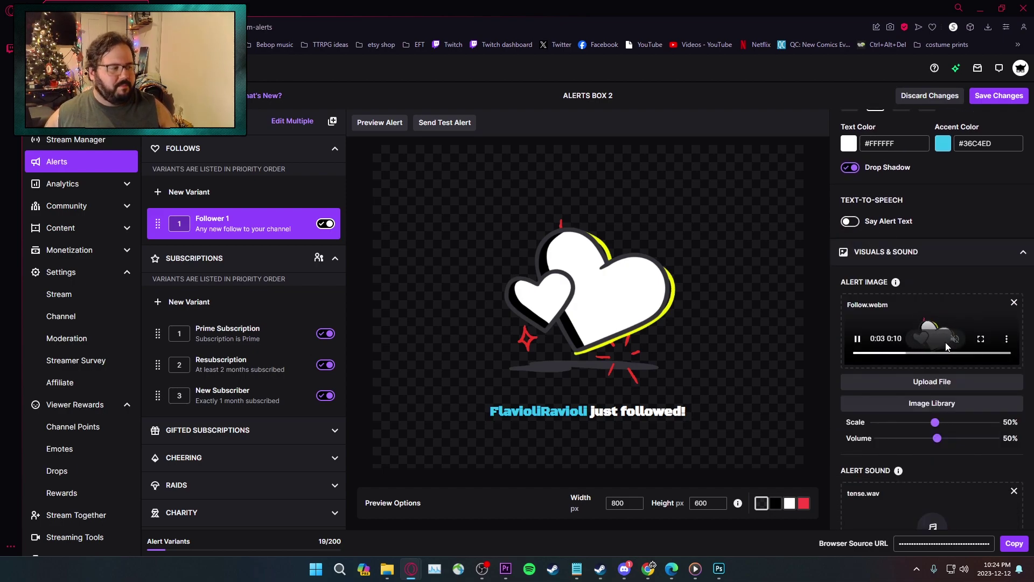
pyautogui.scroll(-2, 935, 330)
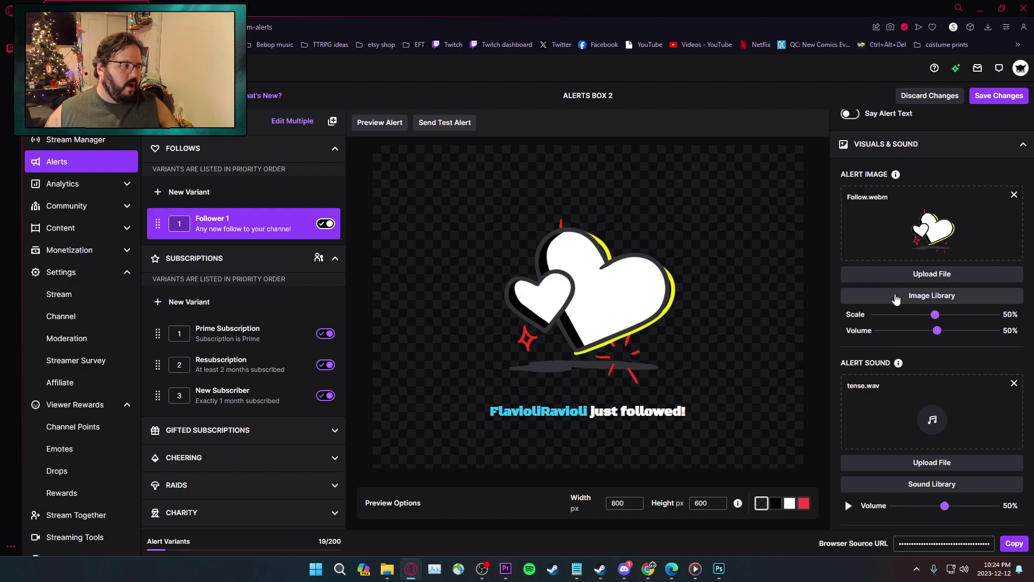
# - Browse the Asset Library pages and add Bats.gif as the follower alert image
pyautogui.click(919, 302)
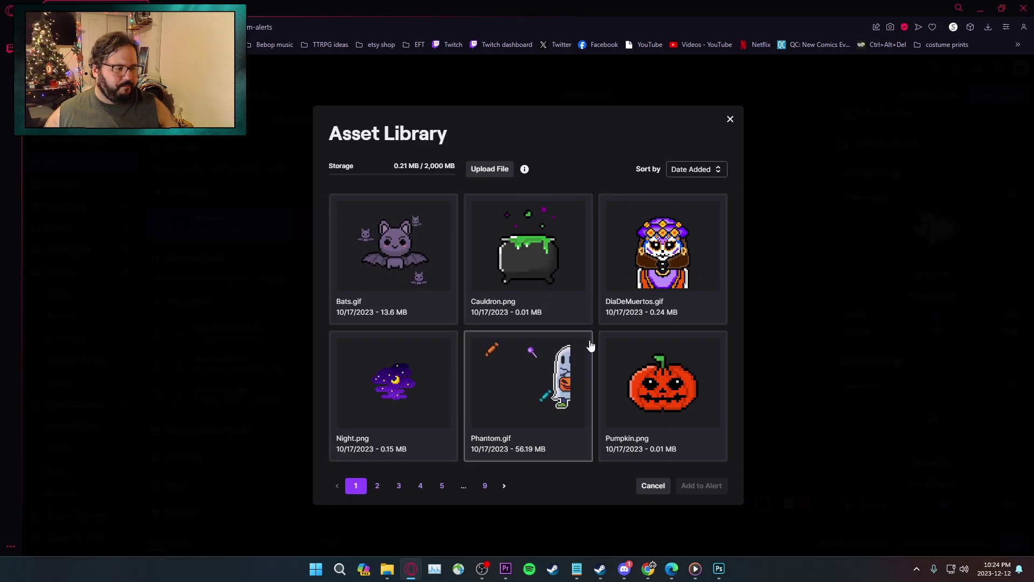
pyautogui.click(441, 485)
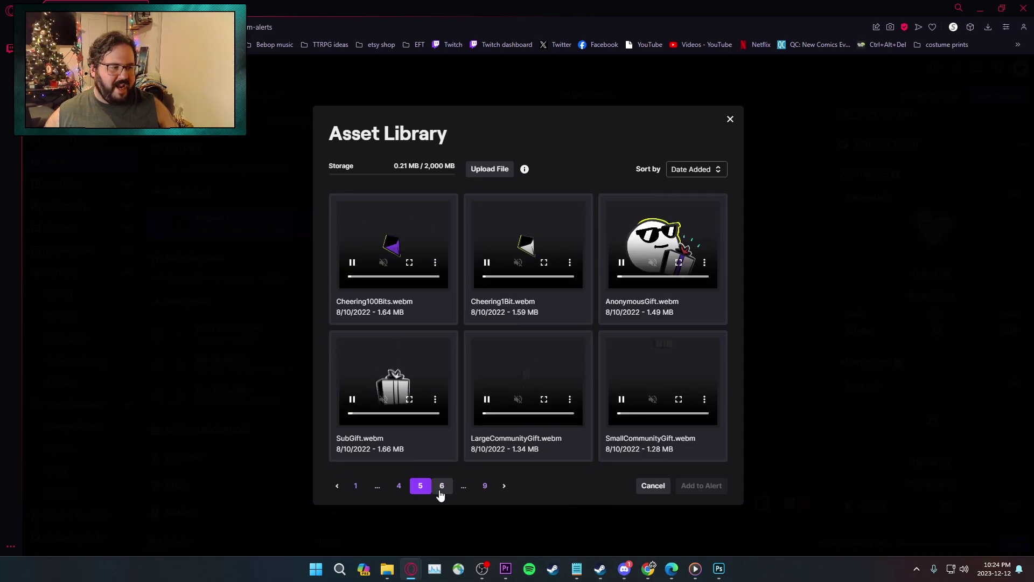
pyautogui.click(398, 485)
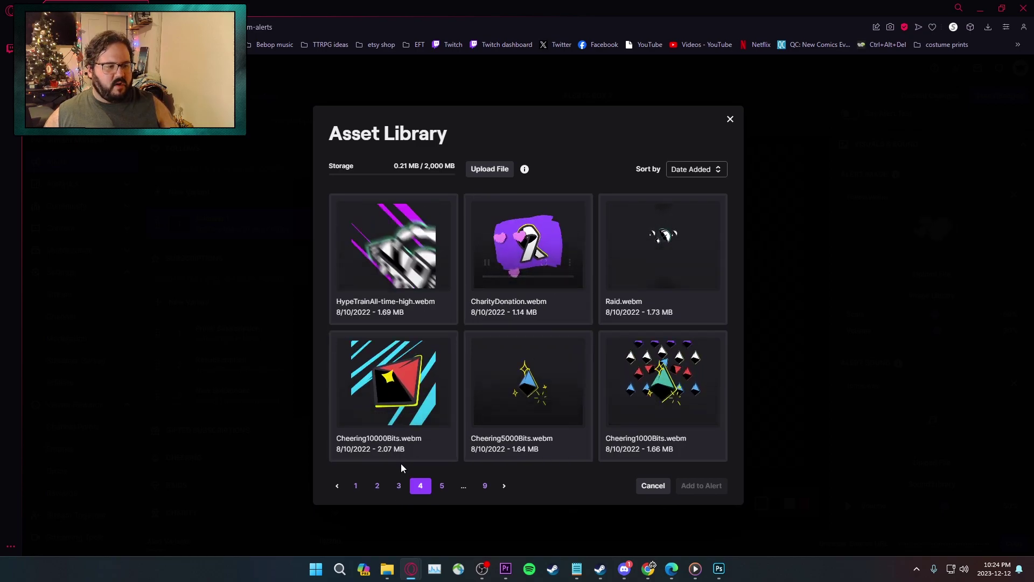
pyautogui.click(380, 485)
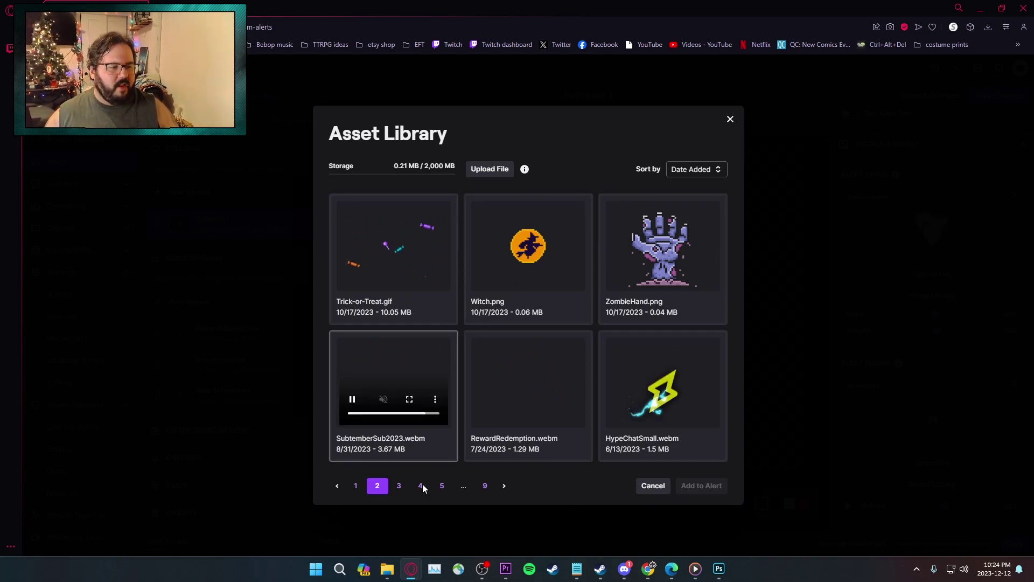
pyautogui.click(356, 488)
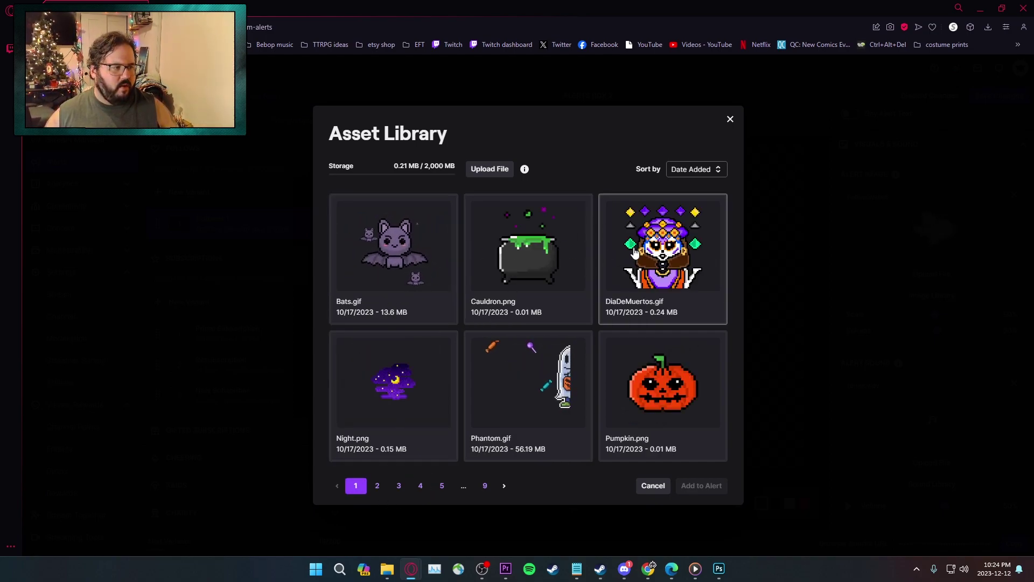
pyautogui.click(428, 261)
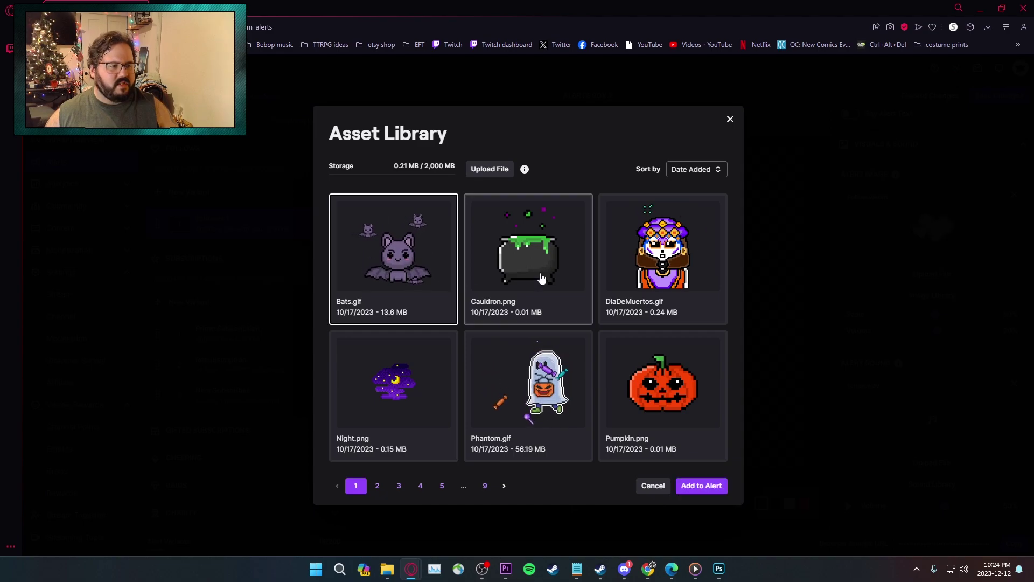
pyautogui.click(702, 485)
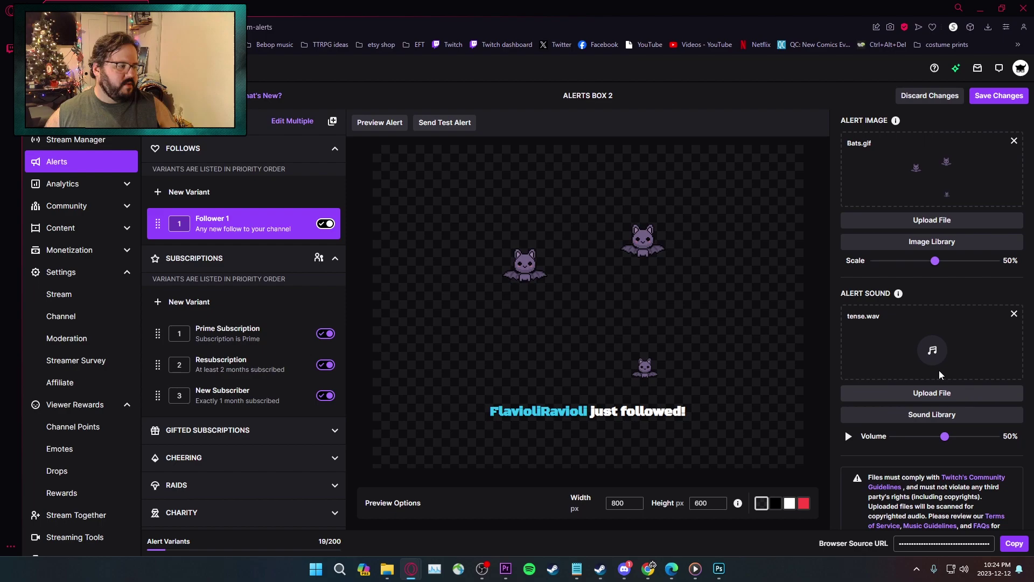
# - Preview thanksforthefollow in the Sound Library and add it as the follower alert sound
pyautogui.click(940, 415)
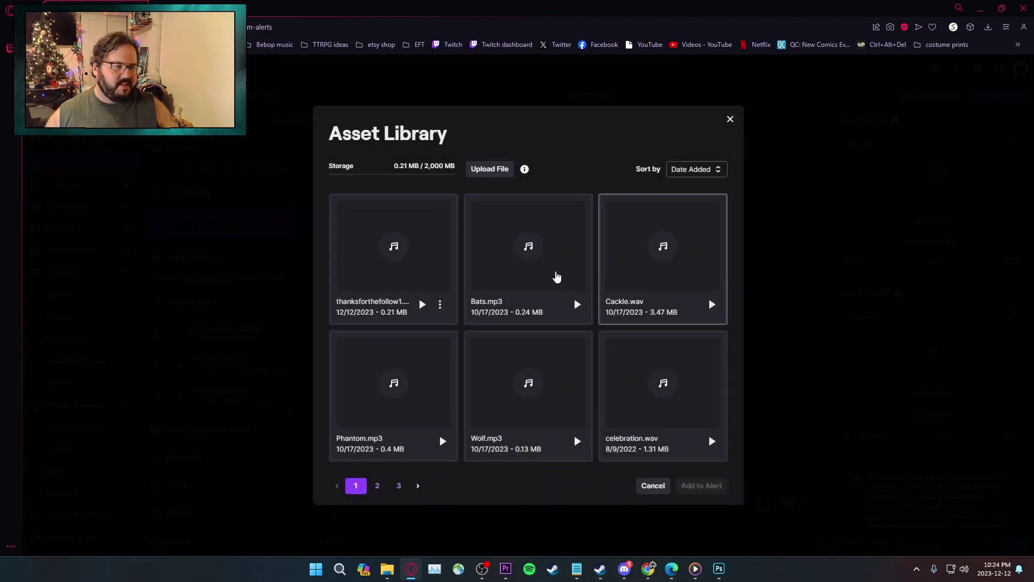
pyautogui.click(421, 305)
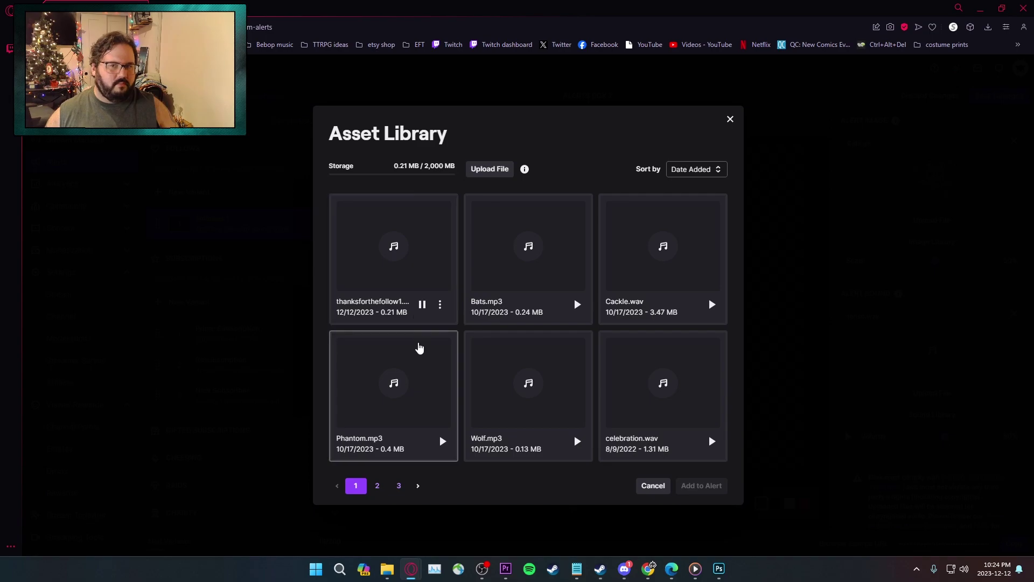
pyautogui.click(440, 280)
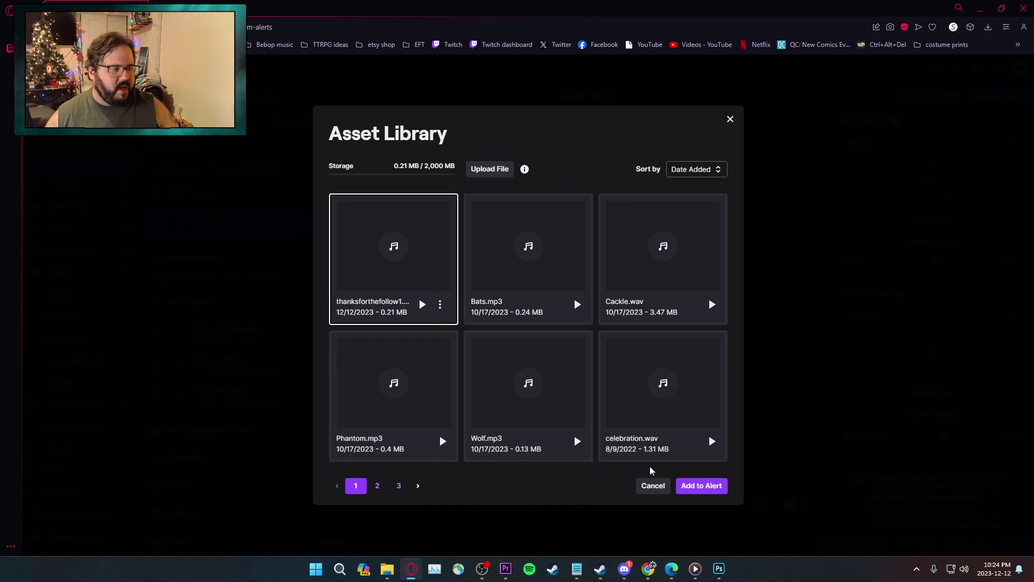
pyautogui.click(693, 487)
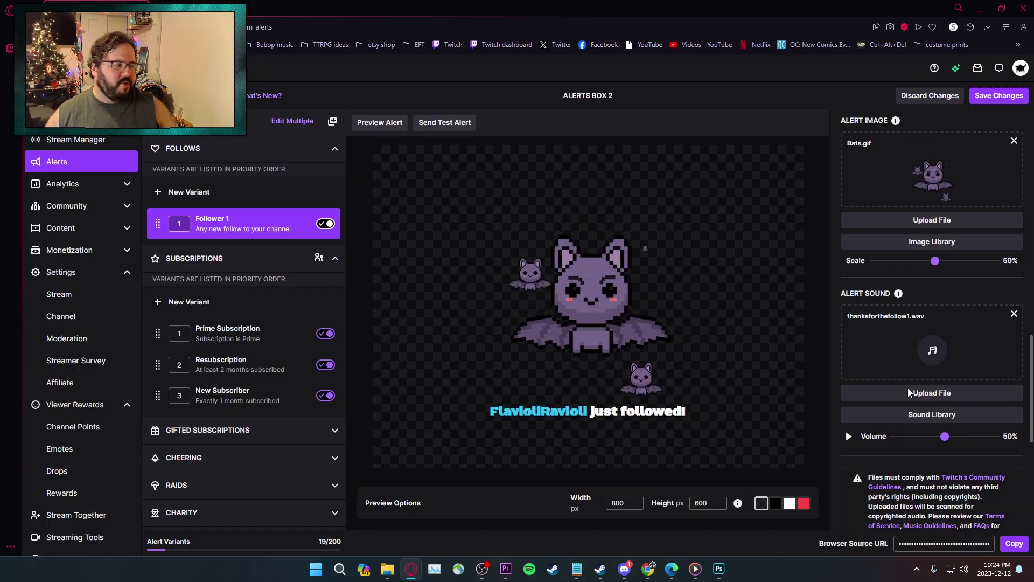
# - Open the sound Upload File dialog and cancel it without choosing a file
pyautogui.click(983, 395)
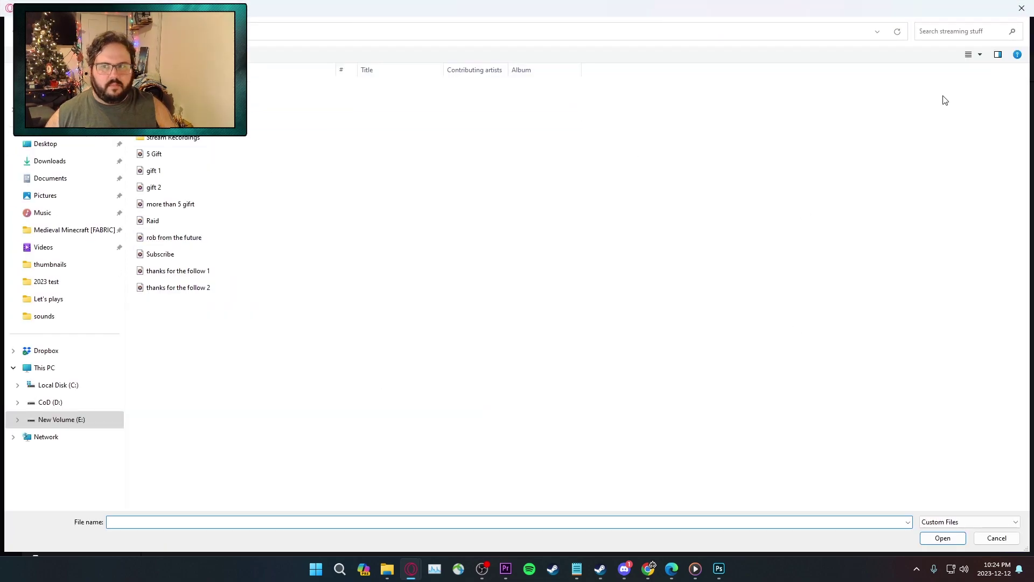
pyautogui.click(1021, 7)
pyautogui.scroll(-3, 941, 343)
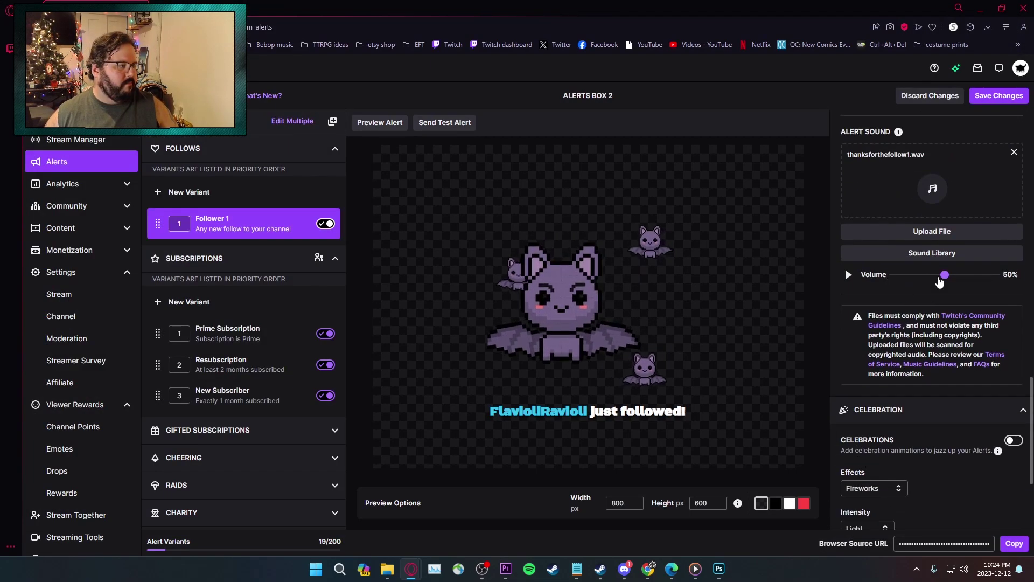
# - Enable Celebrations for the follower alert and play a preview of the alert
pyautogui.scroll(-1, 941, 343)
pyautogui.scroll(-1, 941, 343)
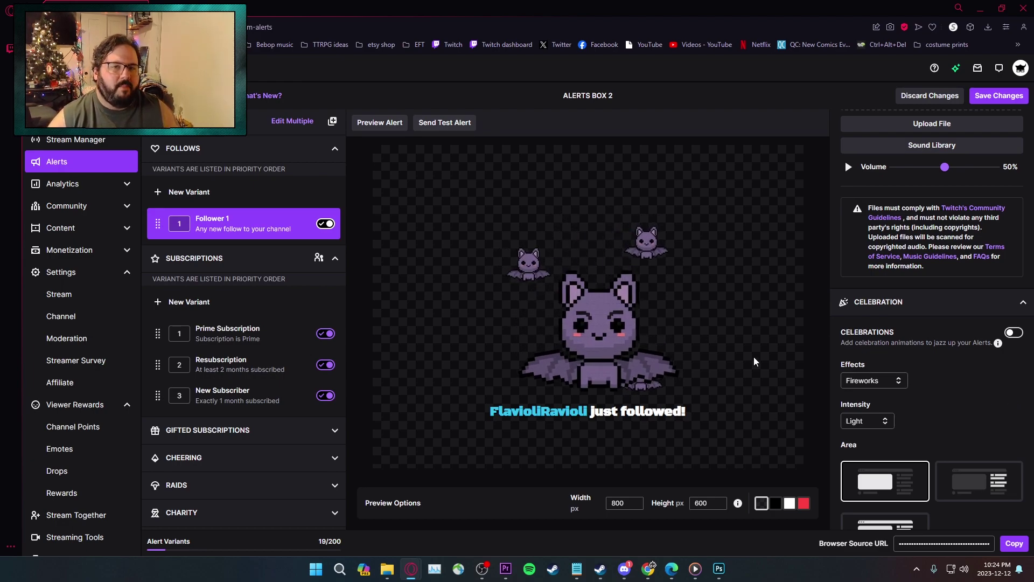
pyautogui.click(1012, 333)
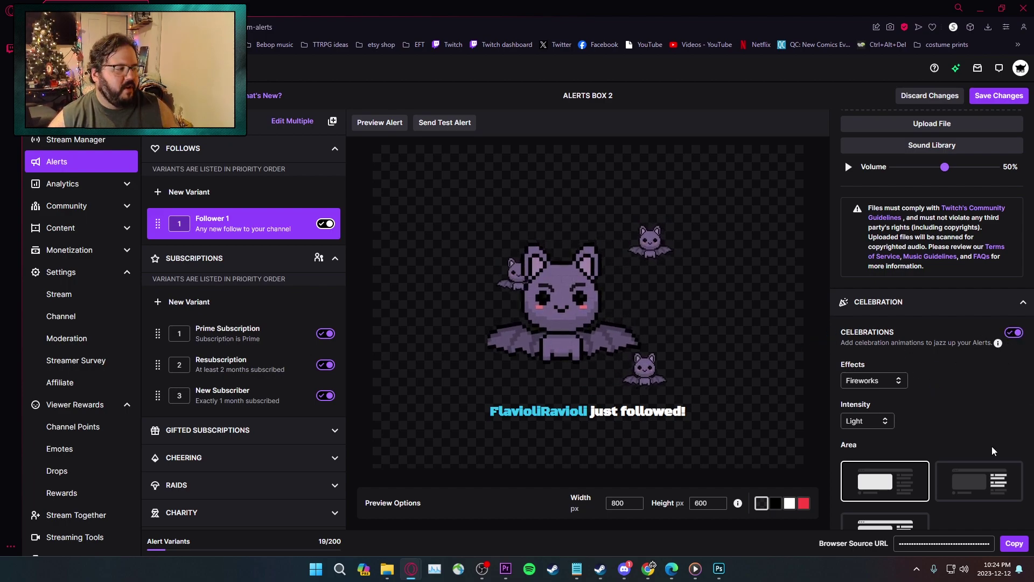
pyautogui.scroll(-1, 891, 331)
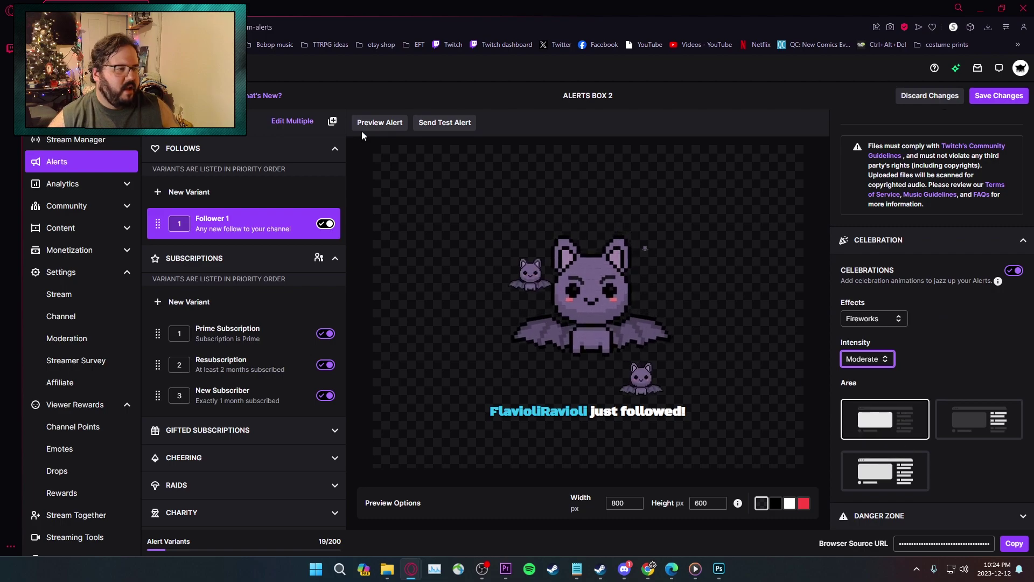
pyautogui.click(380, 122)
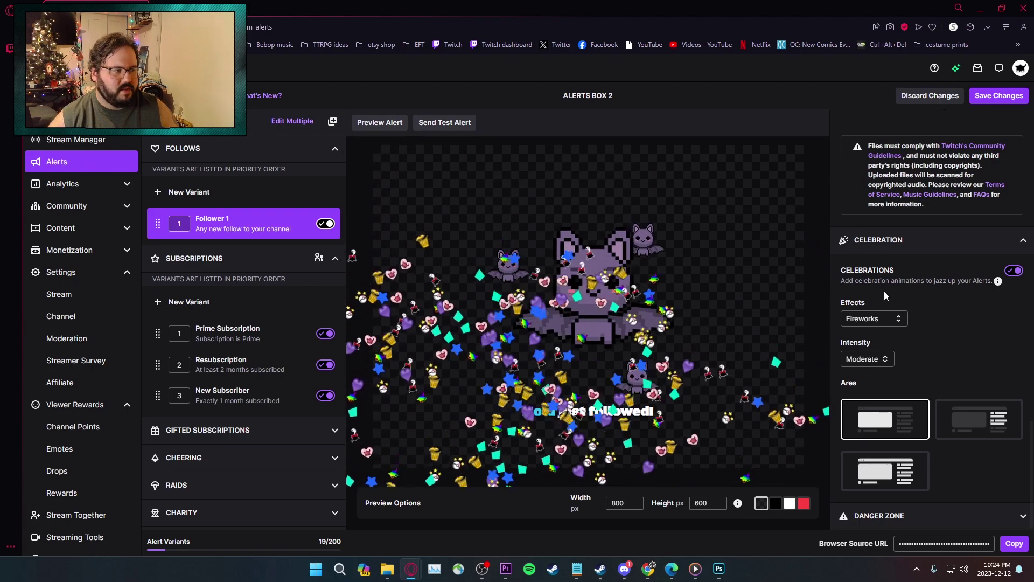
# - Try the Flamethrower and Rain celebration effects, then settle on Fireworks
pyautogui.click(873, 318)
pyautogui.click(869, 341)
pyautogui.click(889, 318)
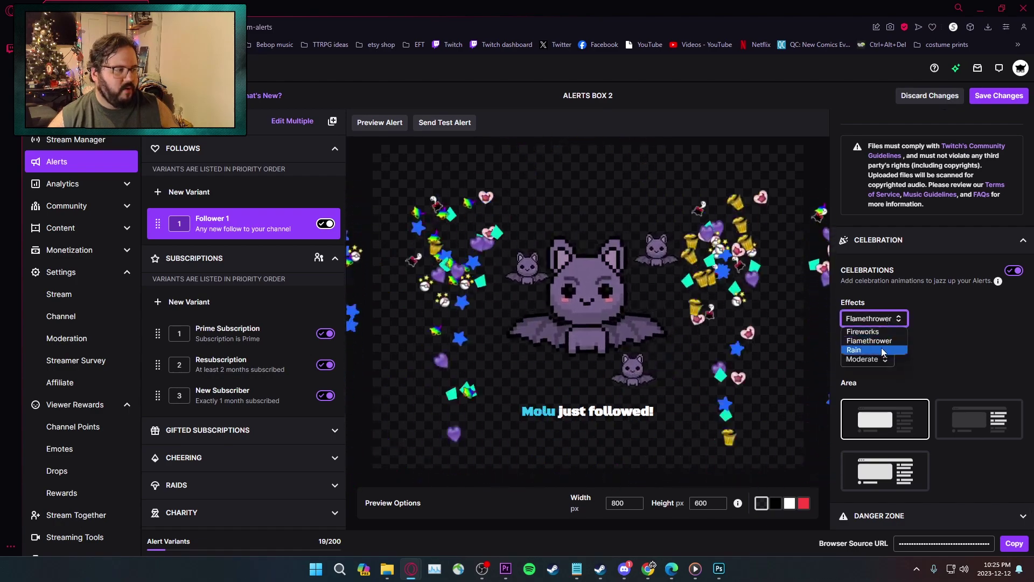
pyautogui.click(893, 350)
pyautogui.click(888, 319)
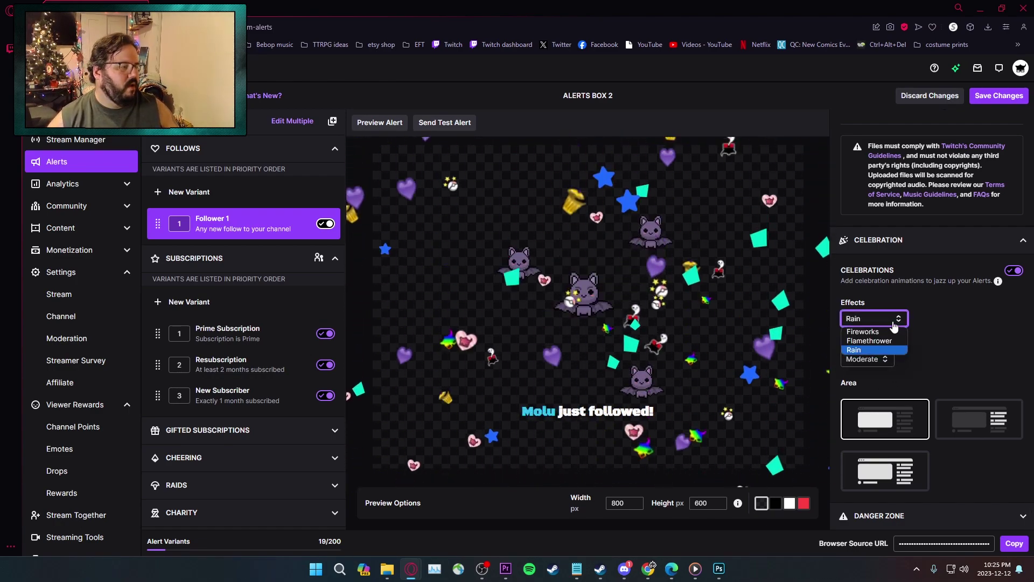
pyautogui.click(891, 332)
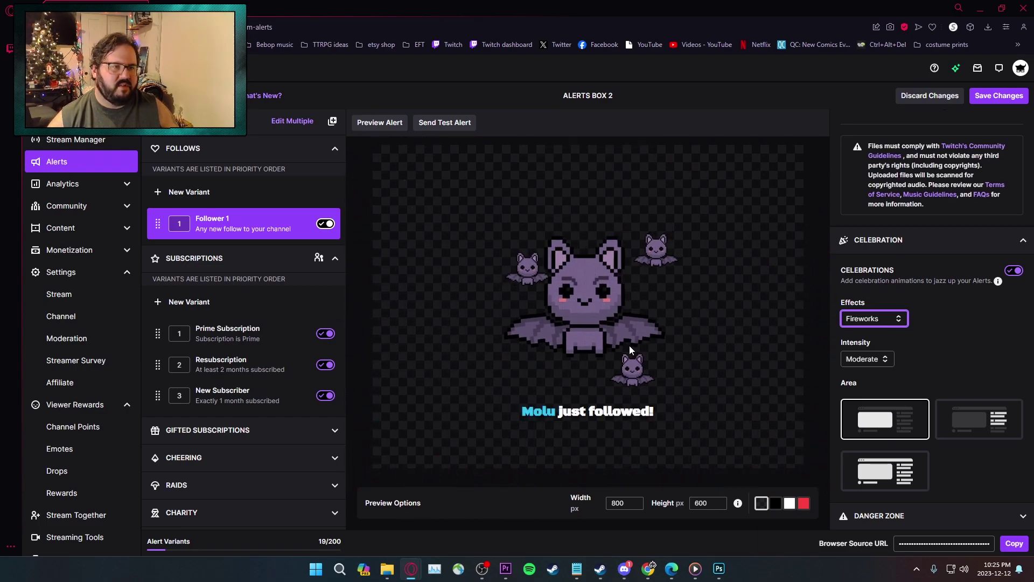
# - Expand the cheering alert variants in the variant list
pyautogui.scroll(-1, 208, 347)
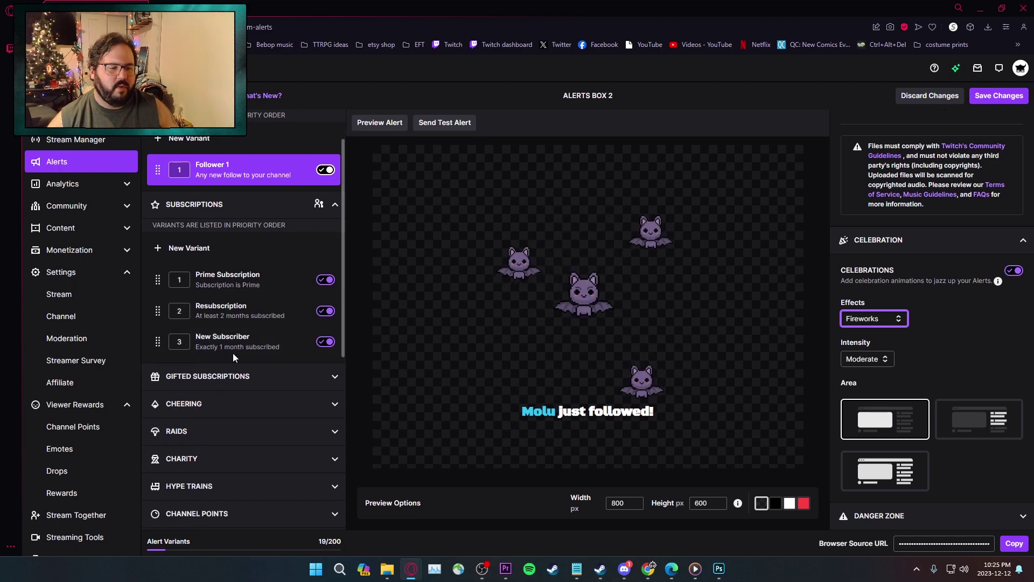
pyautogui.click(234, 414)
pyautogui.scroll(-4, 249, 449)
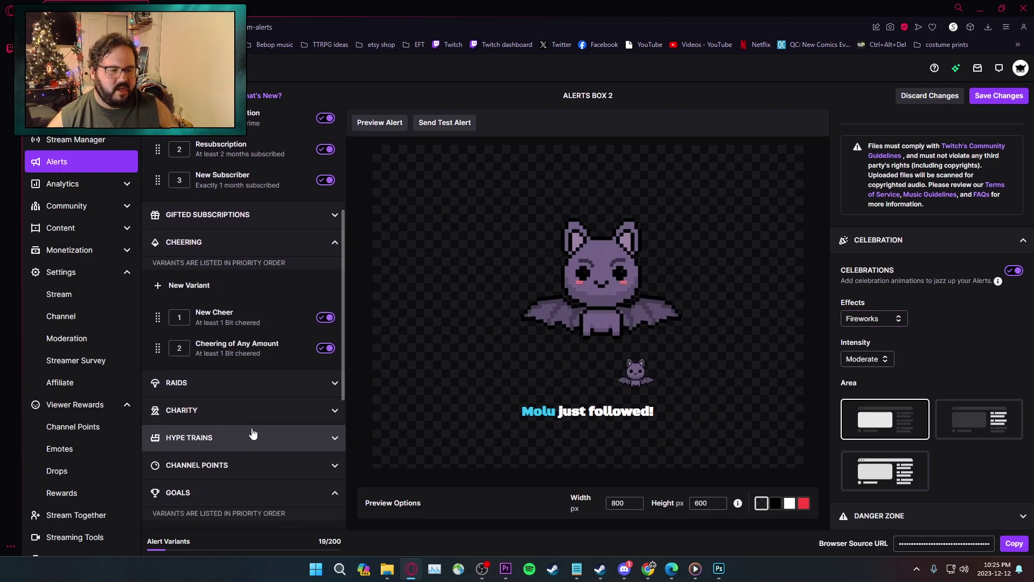
pyautogui.scroll(5, 252, 431)
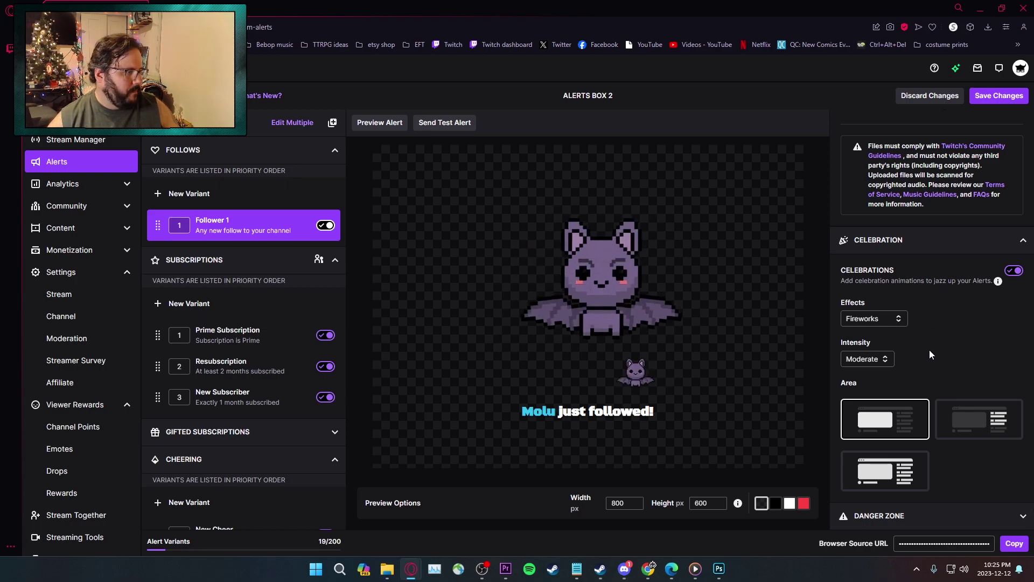
# - Set the fireworks intensity to Light, then Extreme, previewing the extreme fireworks
pyautogui.click(874, 359)
pyautogui.click(862, 369)
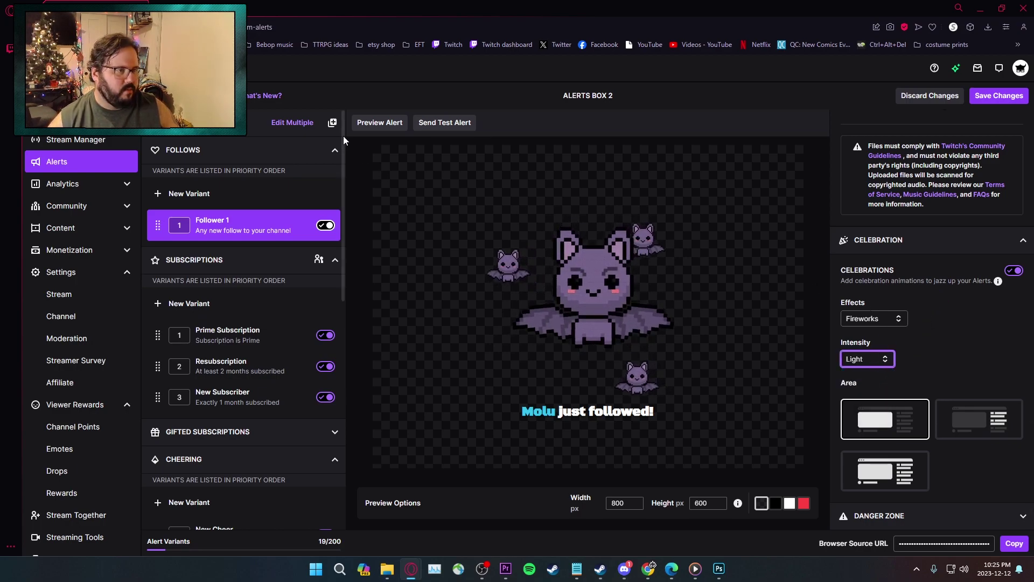
pyautogui.click(879, 382)
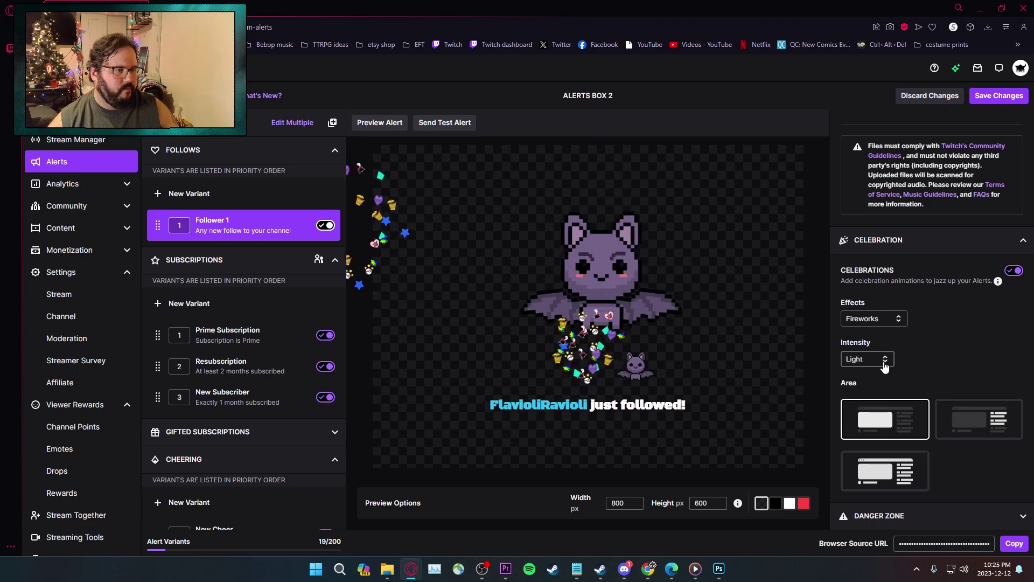
pyautogui.click(884, 361)
pyautogui.click(868, 391)
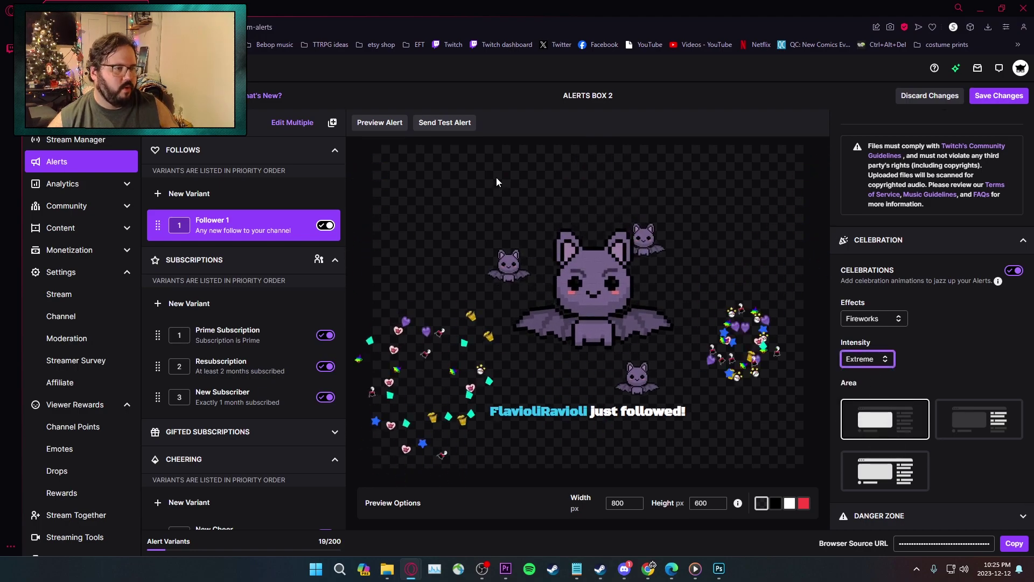
pyautogui.click(379, 122)
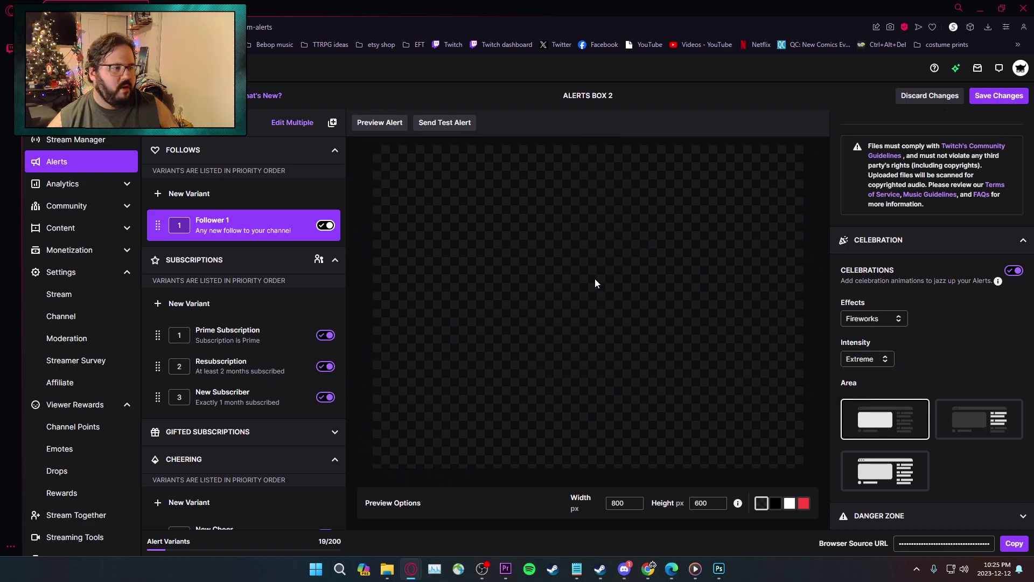
# - Return intensity to Moderate, preview it, and set the celebration Area to Everywhere
pyautogui.click(880, 357)
pyautogui.click(867, 382)
pyautogui.click(377, 124)
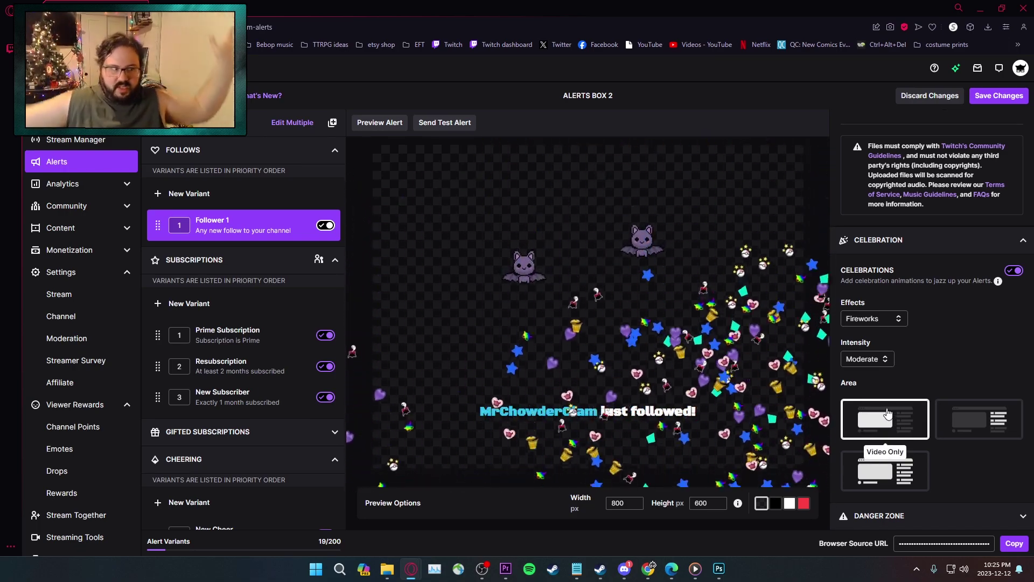
pyautogui.click(944, 431)
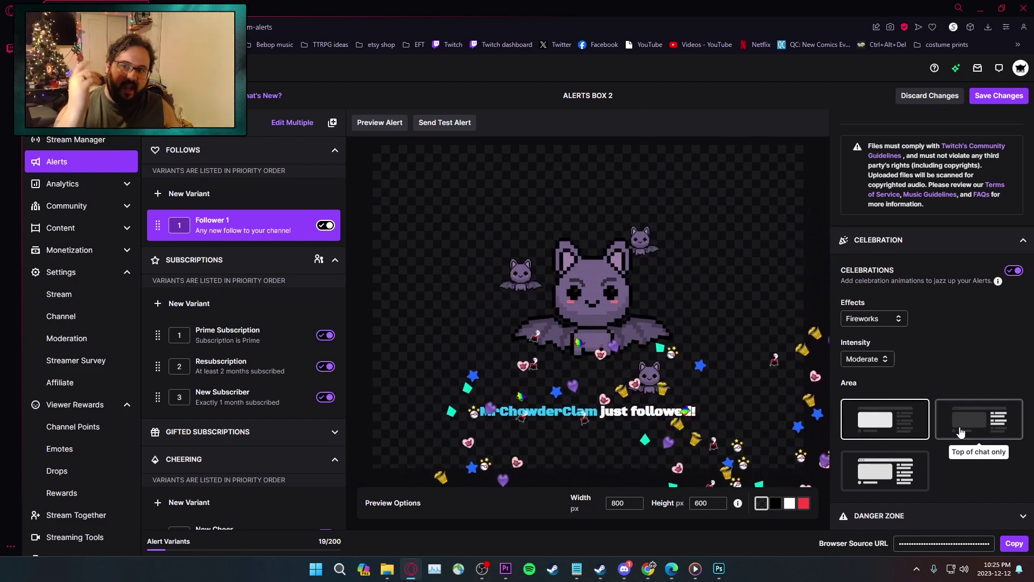
pyautogui.click(908, 485)
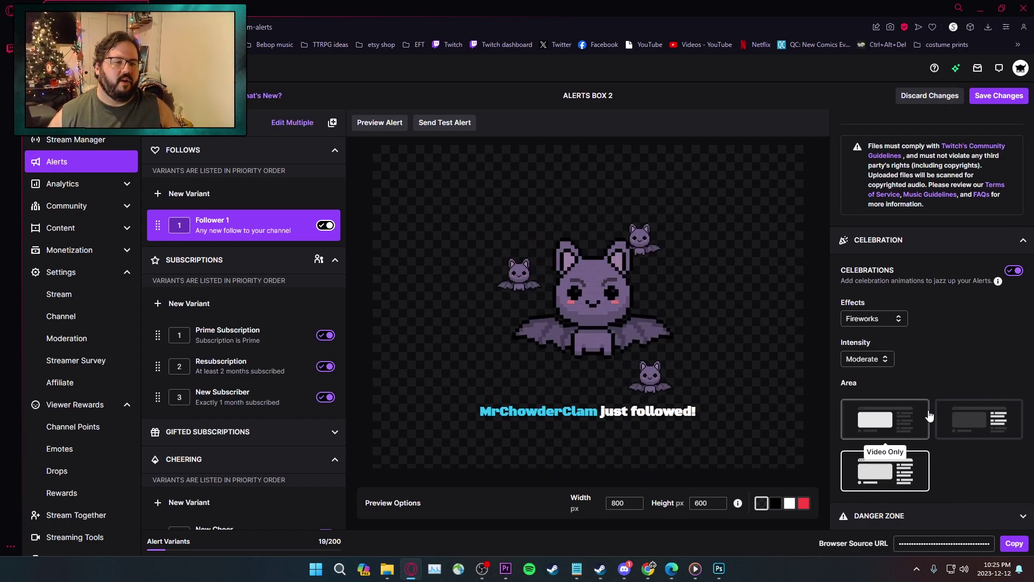
# - Enter Edit Multiple mode and save the pending follower alert changes
pyautogui.click(273, 125)
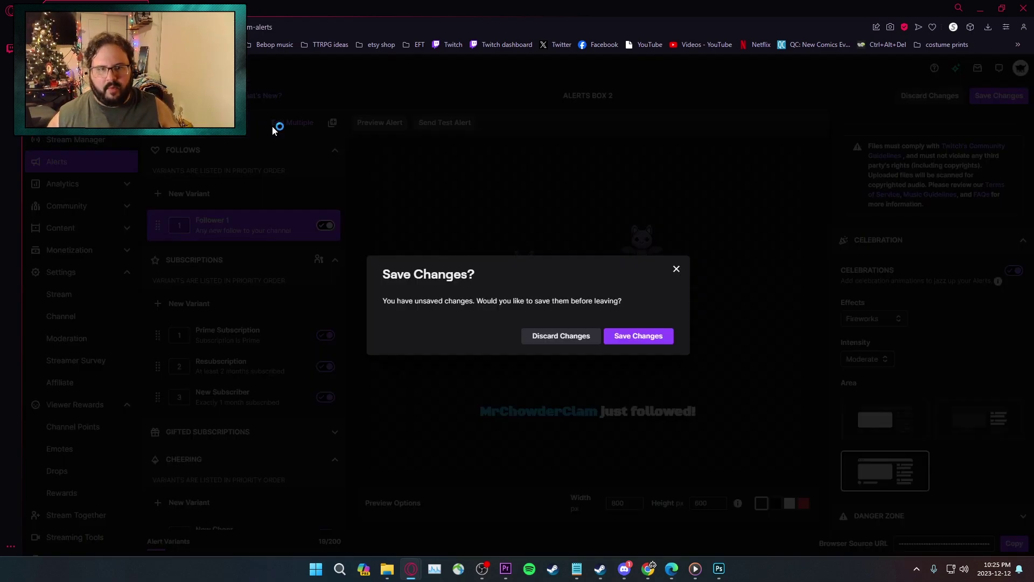
pyautogui.click(667, 339)
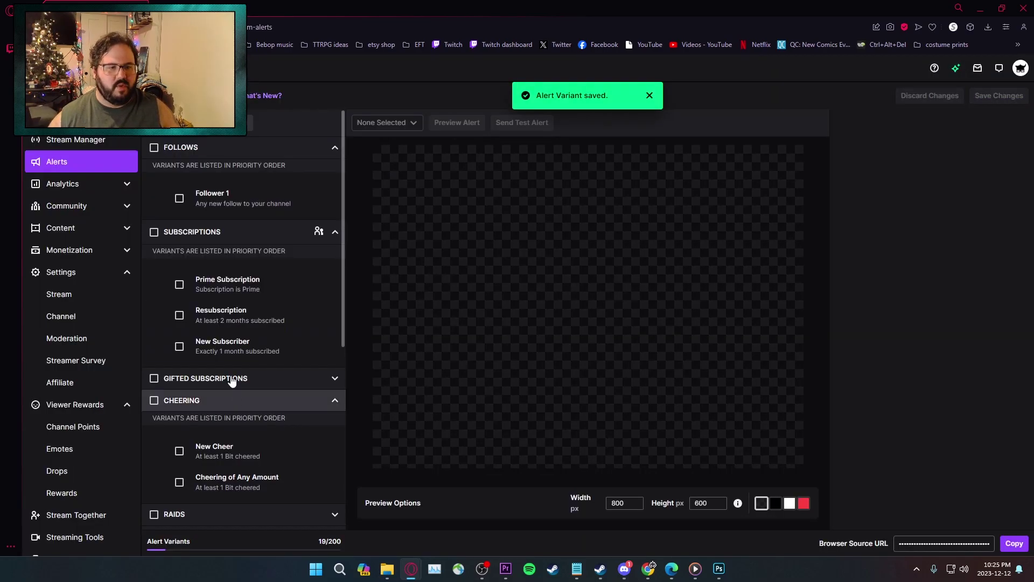
pyautogui.scroll(-10, 942, 474)
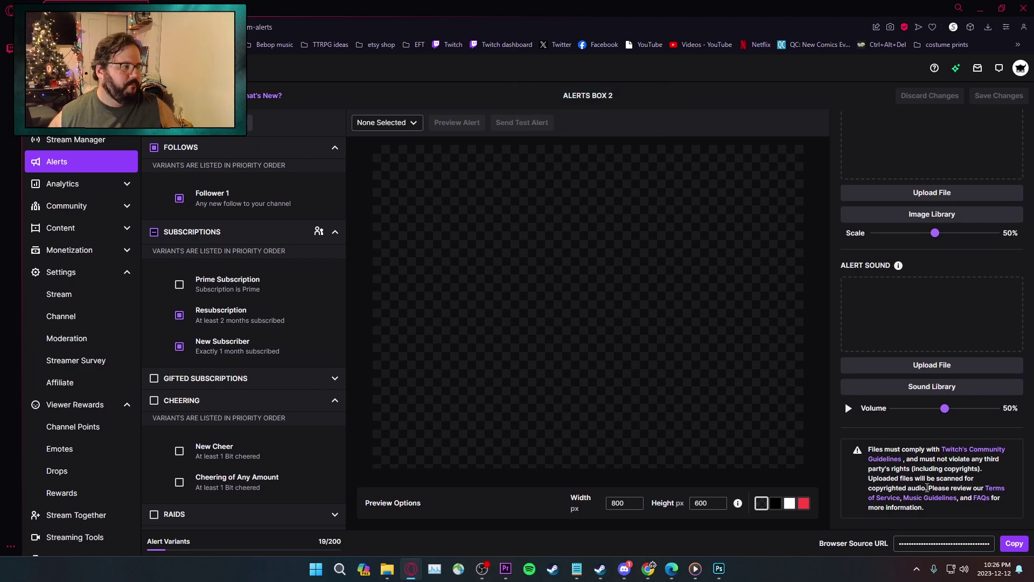
pyautogui.scroll(6, 928, 496)
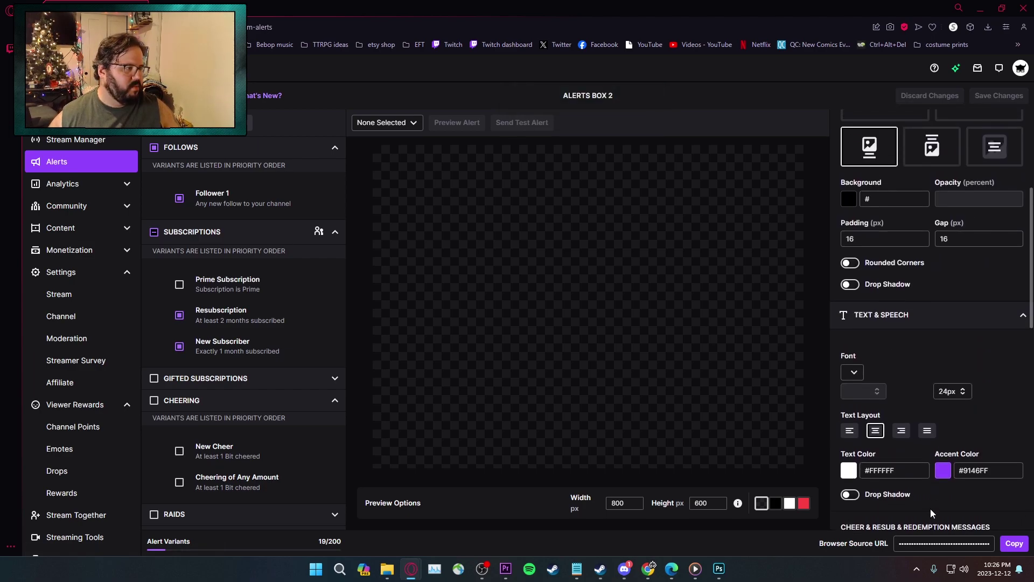
pyautogui.scroll(-5, 931, 514)
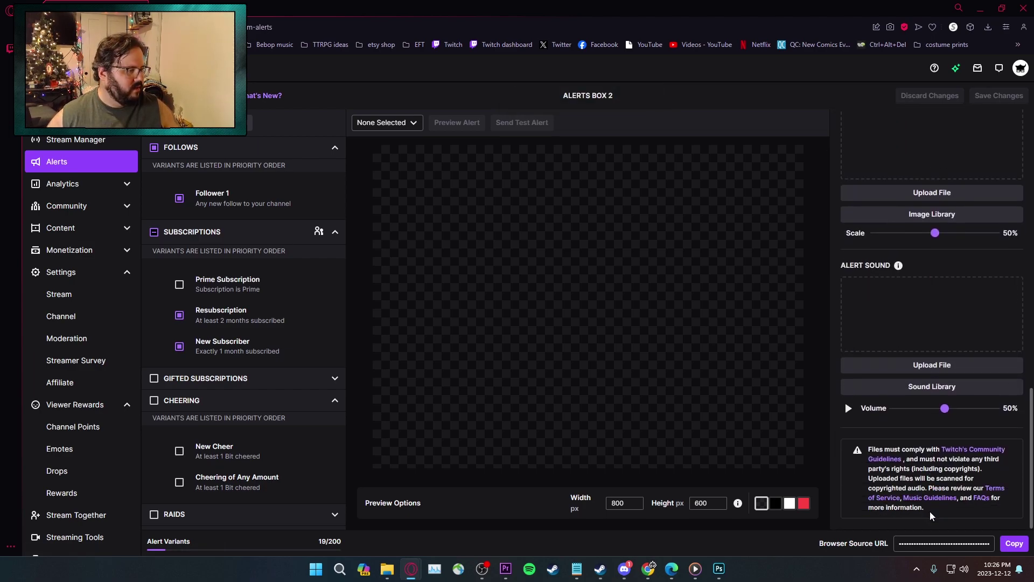
# - Tick and untick Prime Subscription and other variants, then exit Edit Multiple to Follower 1
pyautogui.click(212, 280)
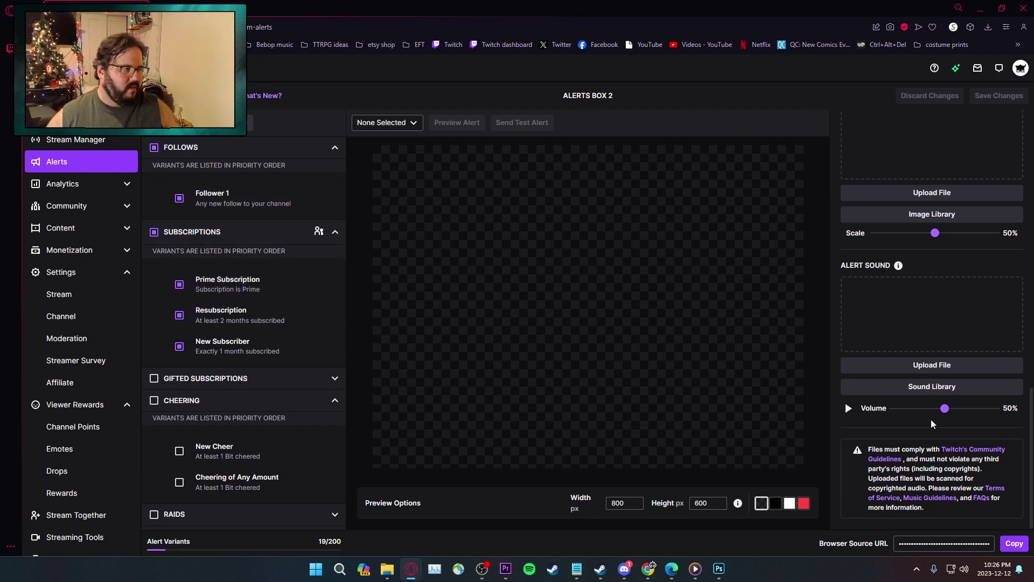
pyautogui.scroll(10, 941, 381)
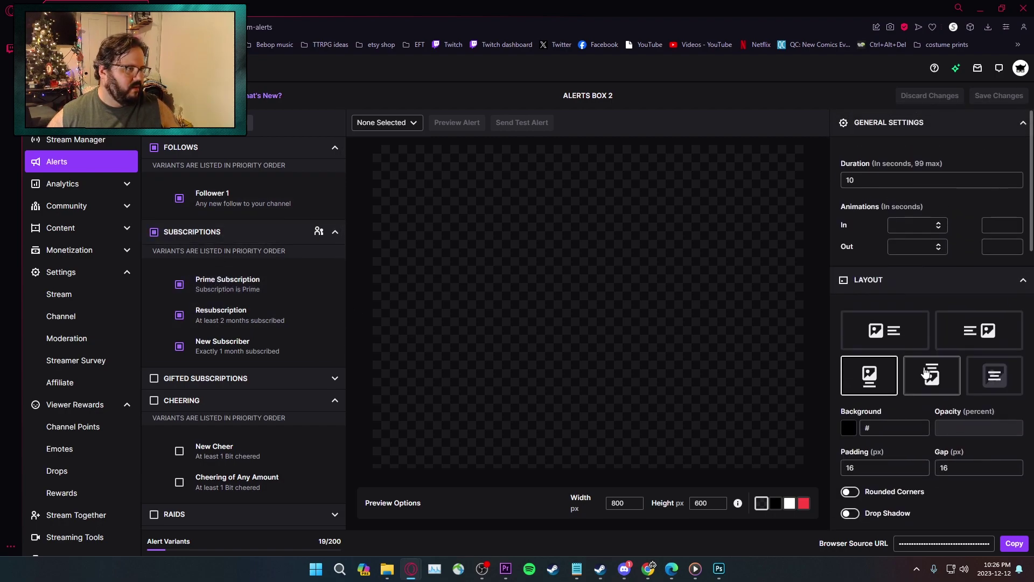
pyautogui.click(222, 284)
pyautogui.click(224, 317)
pyautogui.click(228, 209)
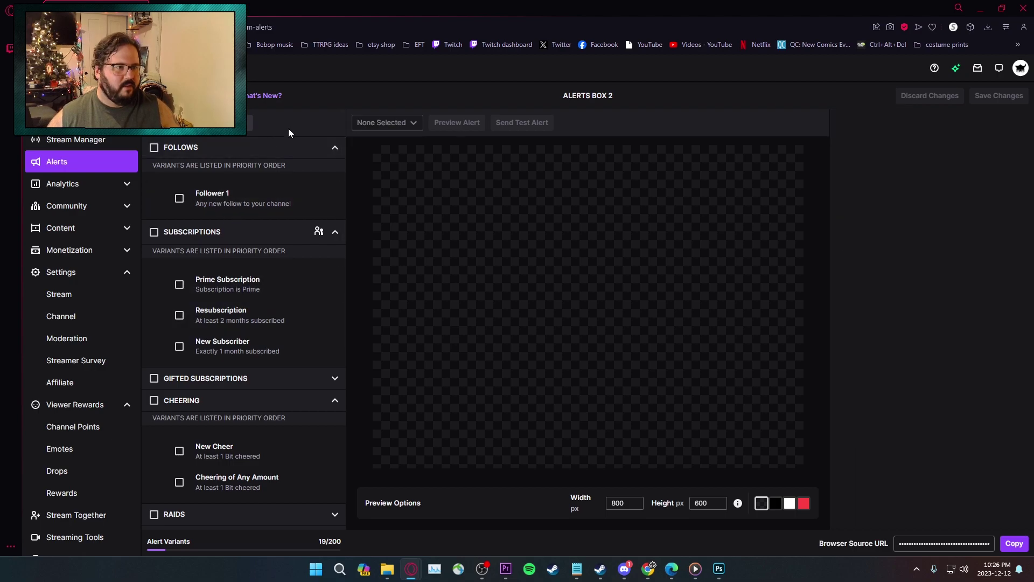
pyautogui.click(237, 122)
# - Scroll the settings panel, then expand the Gifted Subscriptions group in the variant list
pyautogui.scroll(-10, 915, 269)
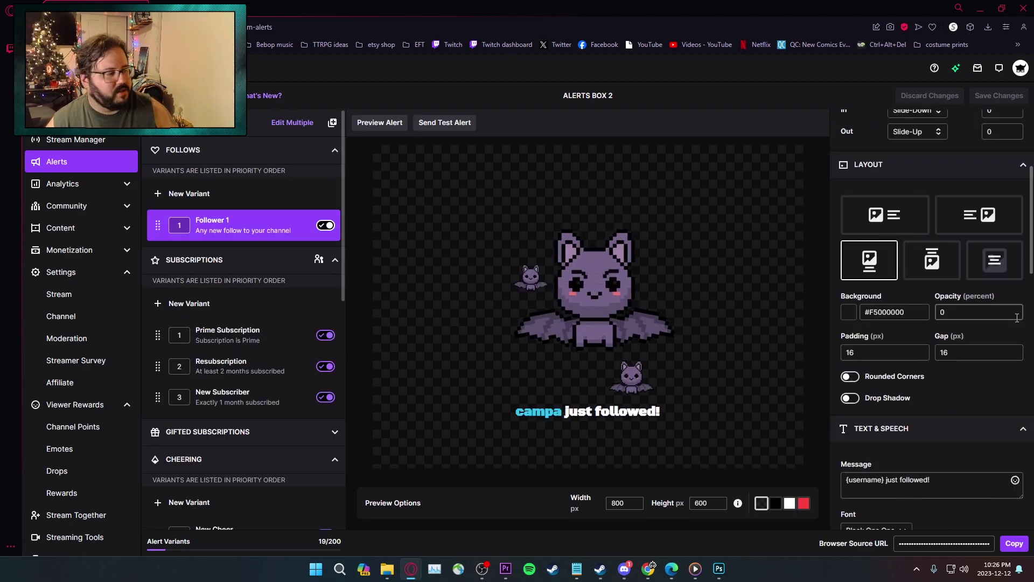
pyautogui.scroll(-8, 1015, 355)
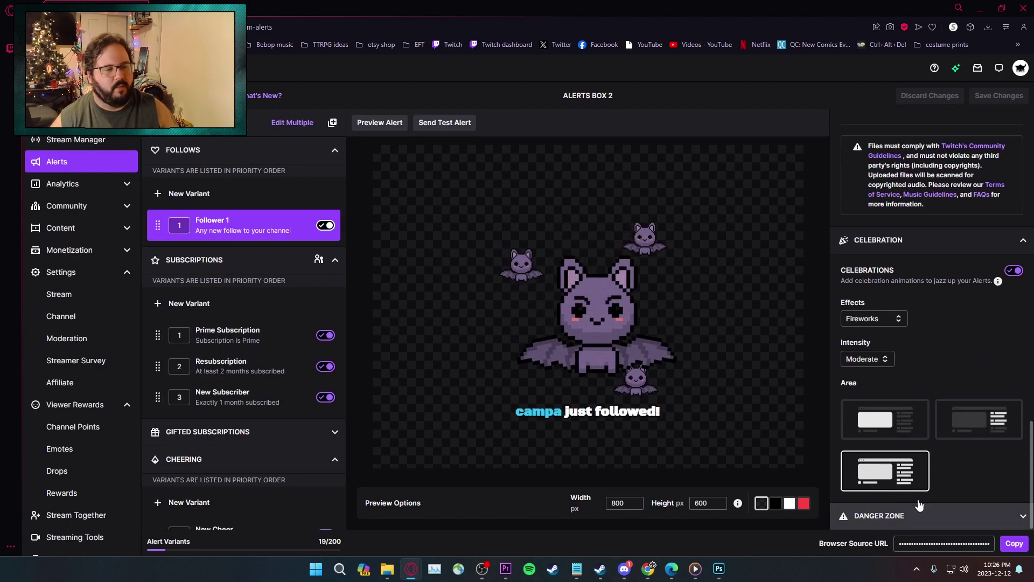
pyautogui.scroll(10, 951, 486)
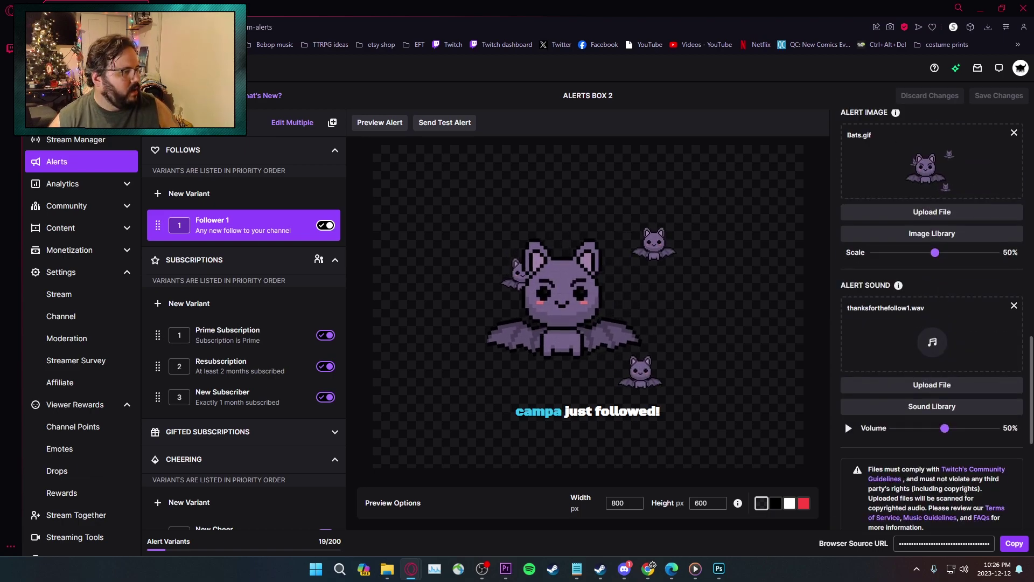
pyautogui.scroll(3, 953, 481)
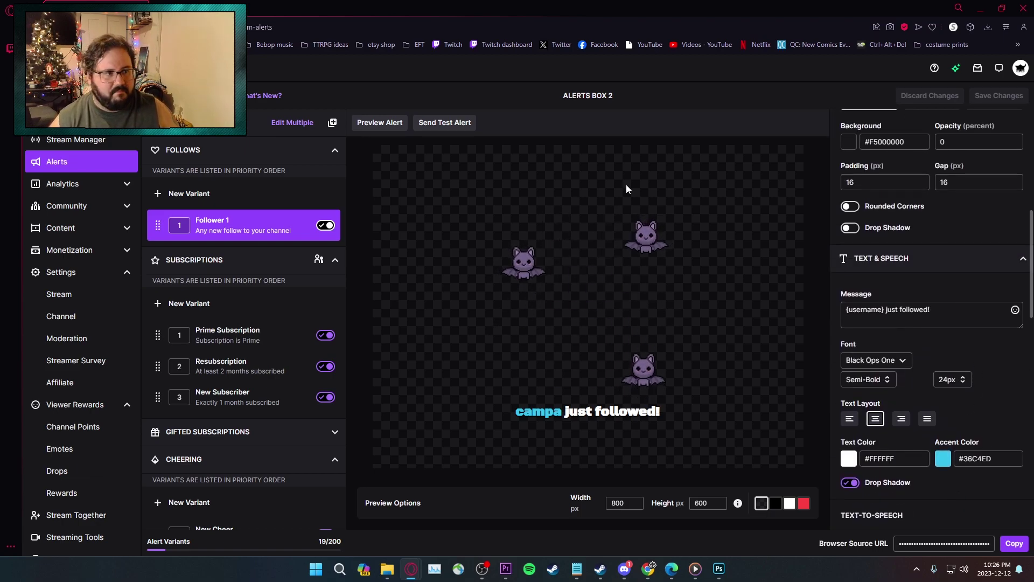
pyautogui.scroll(-4, 268, 337)
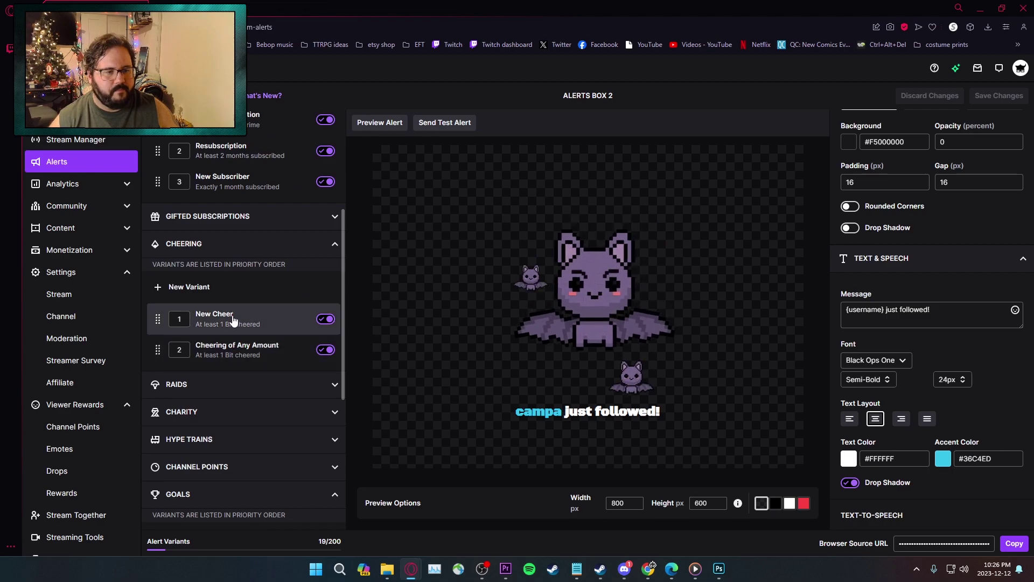
pyautogui.click(232, 216)
pyautogui.scroll(3, 253, 285)
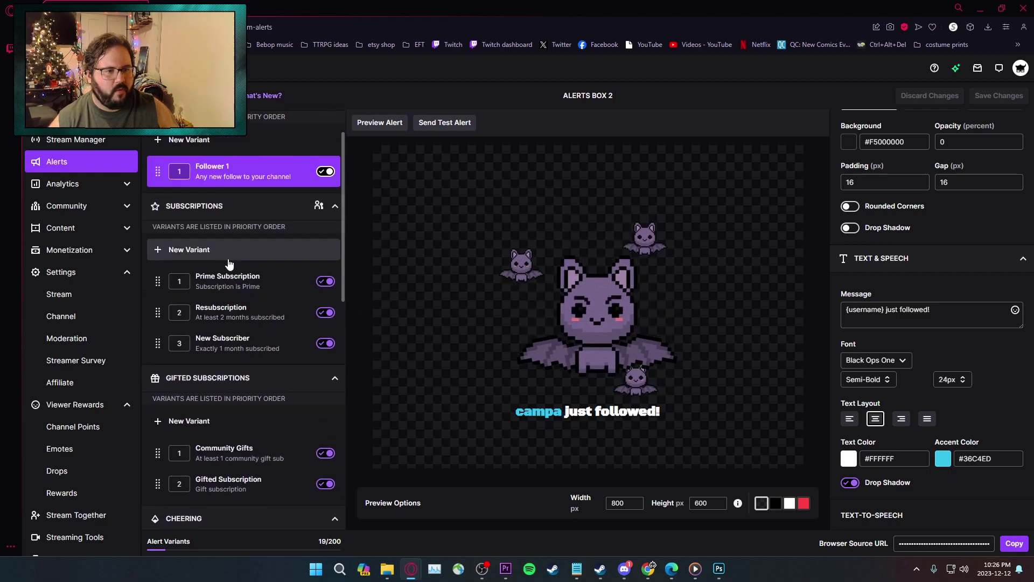
# - Open Prime Subscription, then Community Gifts and view its Alert Condition options, then return to Follower 1
pyautogui.click(231, 281)
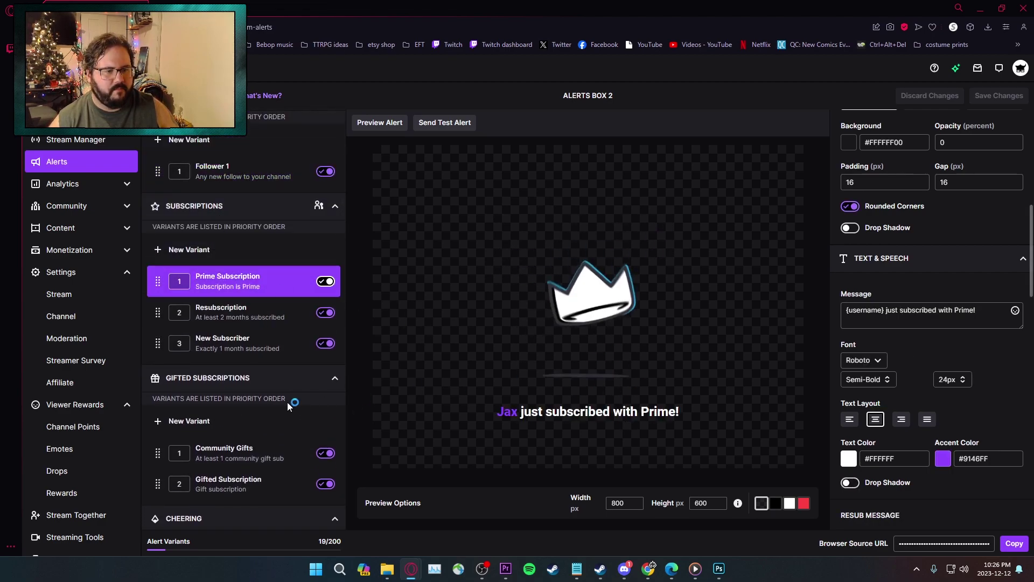
pyautogui.click(247, 452)
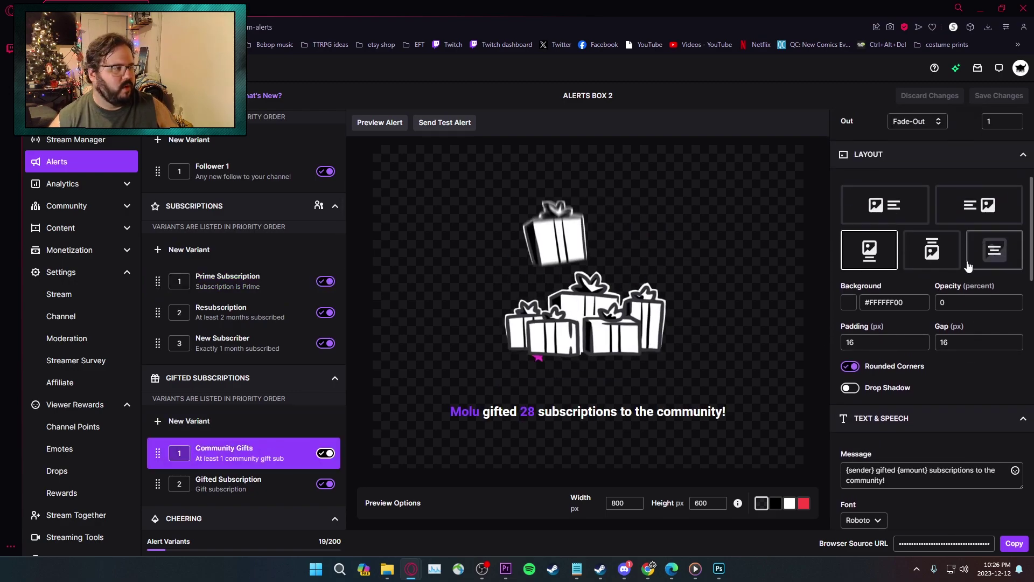
pyautogui.scroll(5, 968, 265)
pyautogui.click(942, 218)
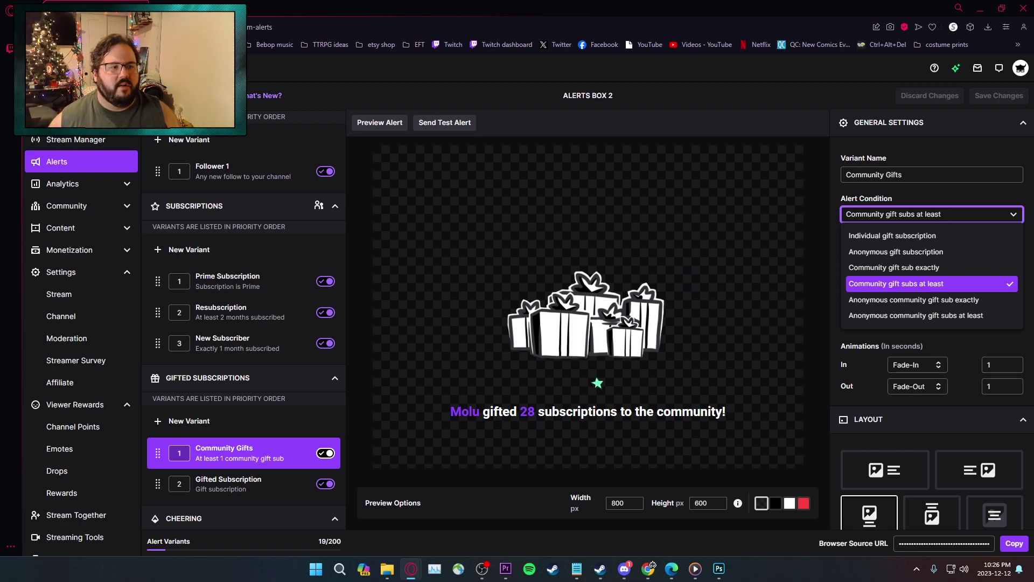
pyautogui.click(665, 154)
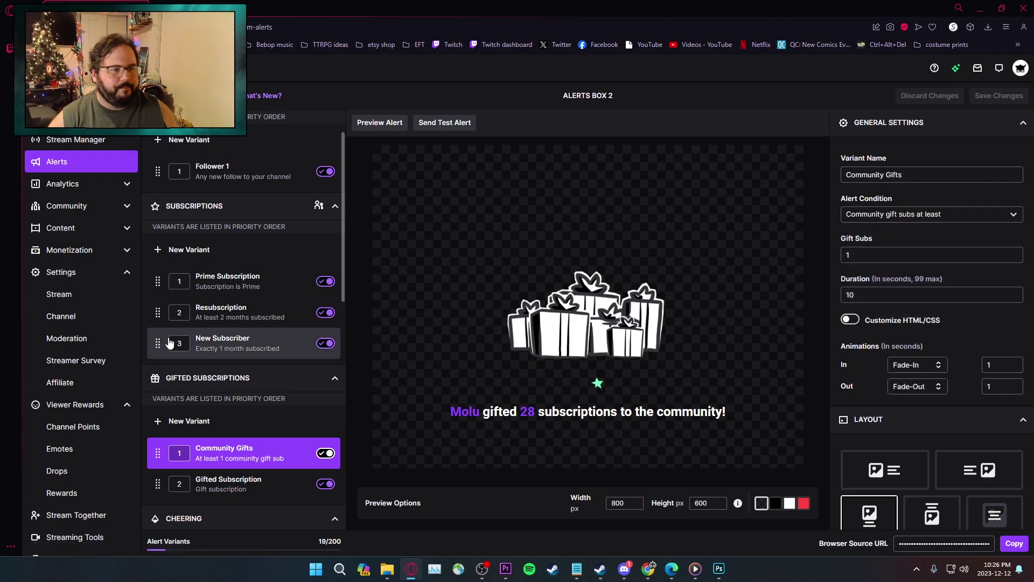
pyautogui.click(248, 168)
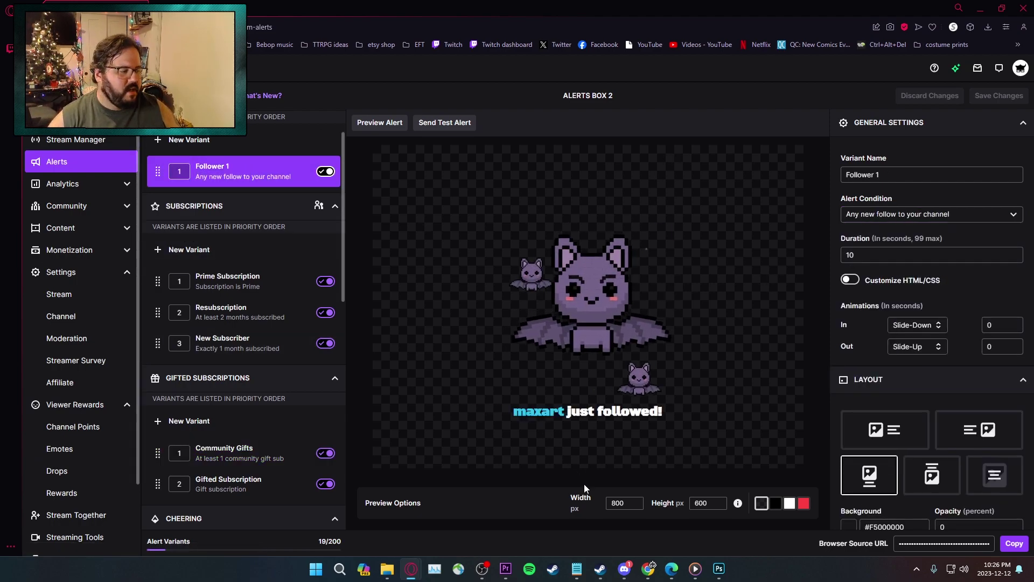